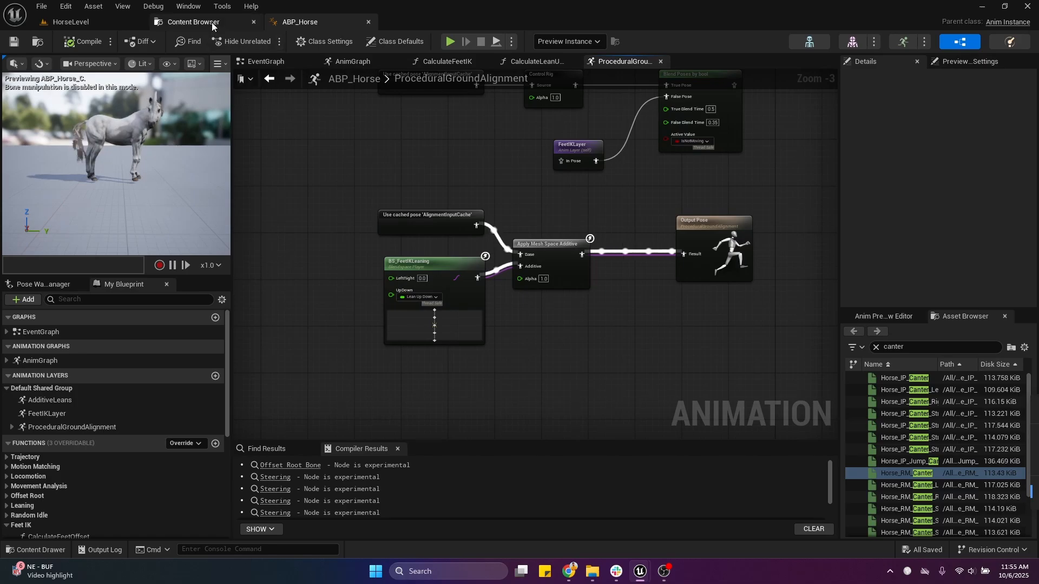
Open the SK_Horse skeletal mesh from the ABP_Horse blueprint and view the horse from the side
click(212, 22)
click(285, 23)
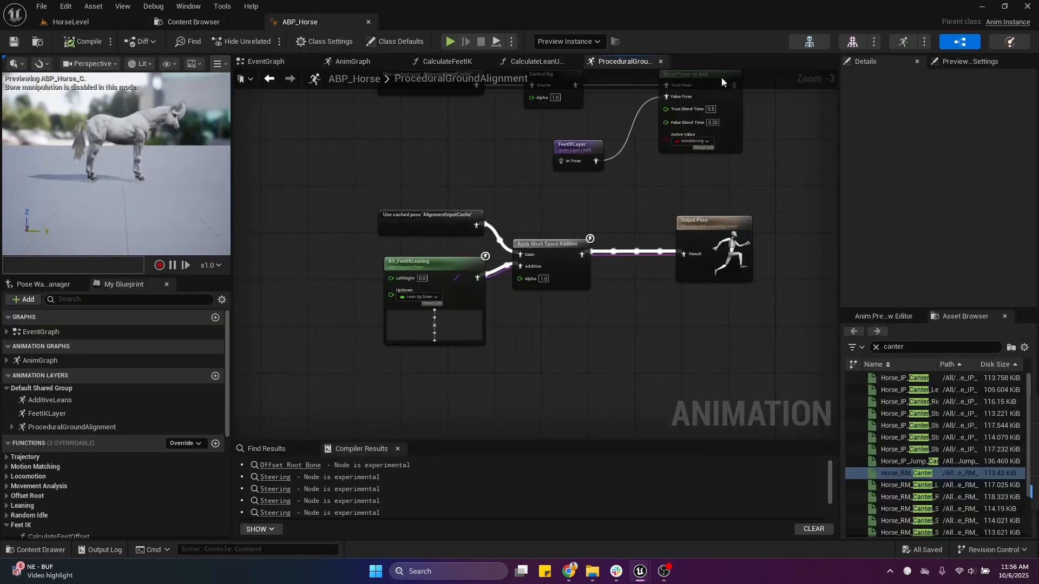
click(854, 41)
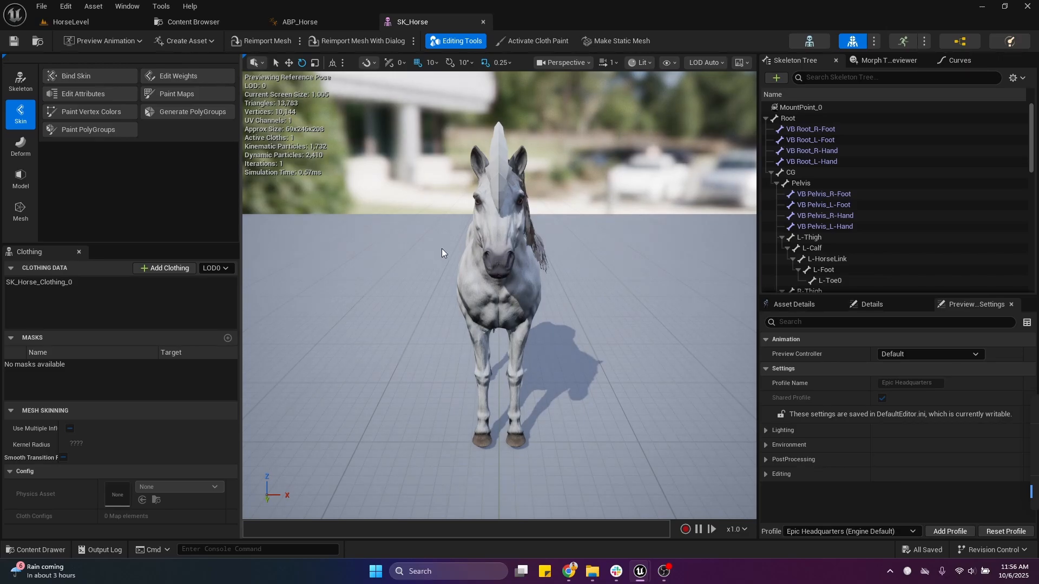
right_drag(442, 249, 606, 235)
scroll(441, 248, down, 2)
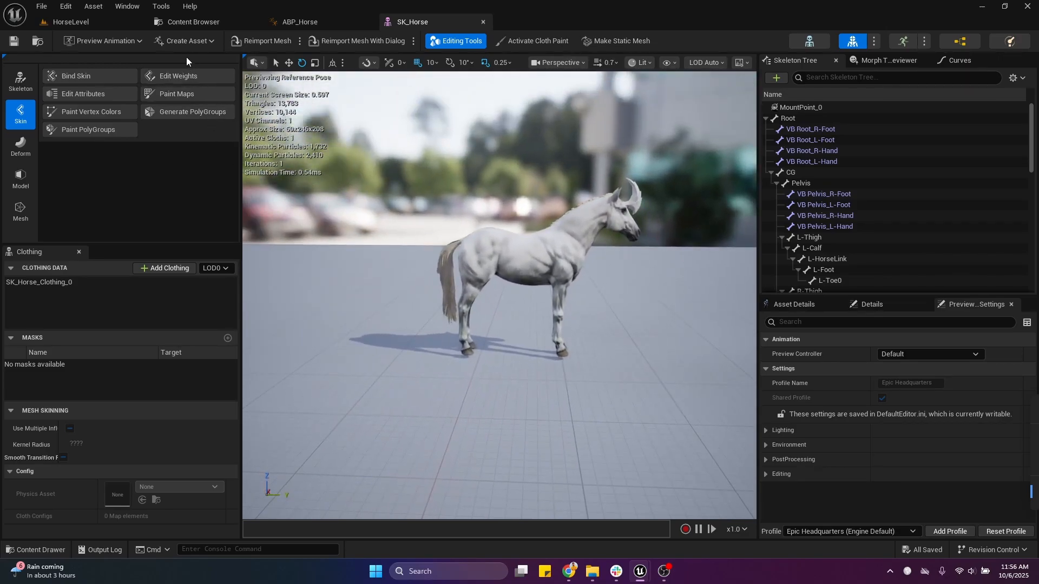
Create a new animation sequence from the horse's current pose, keeping the suggested name Horse_Skeleton_Sequence
click(189, 42)
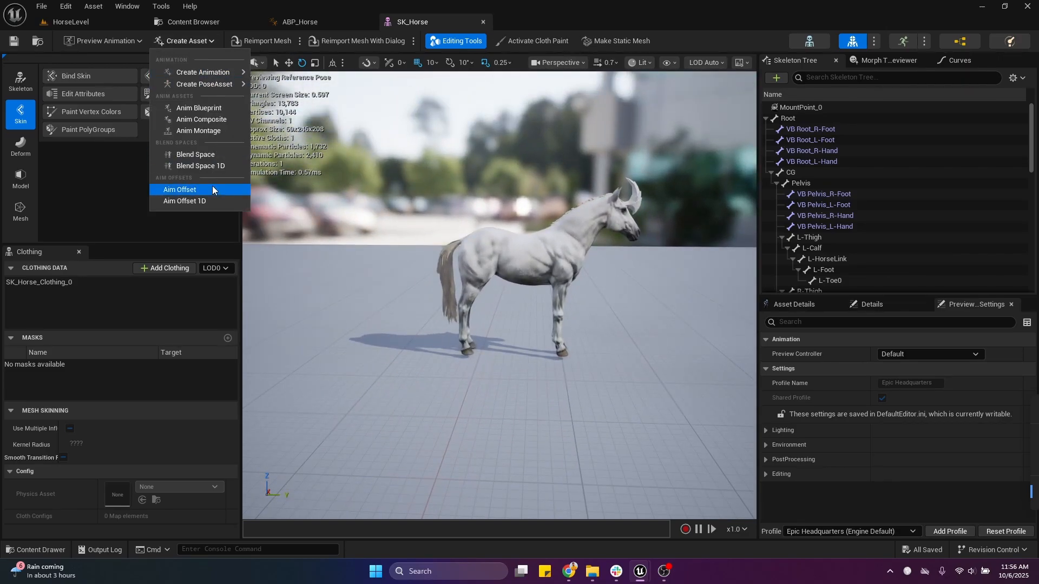
mouse_move(219, 72)
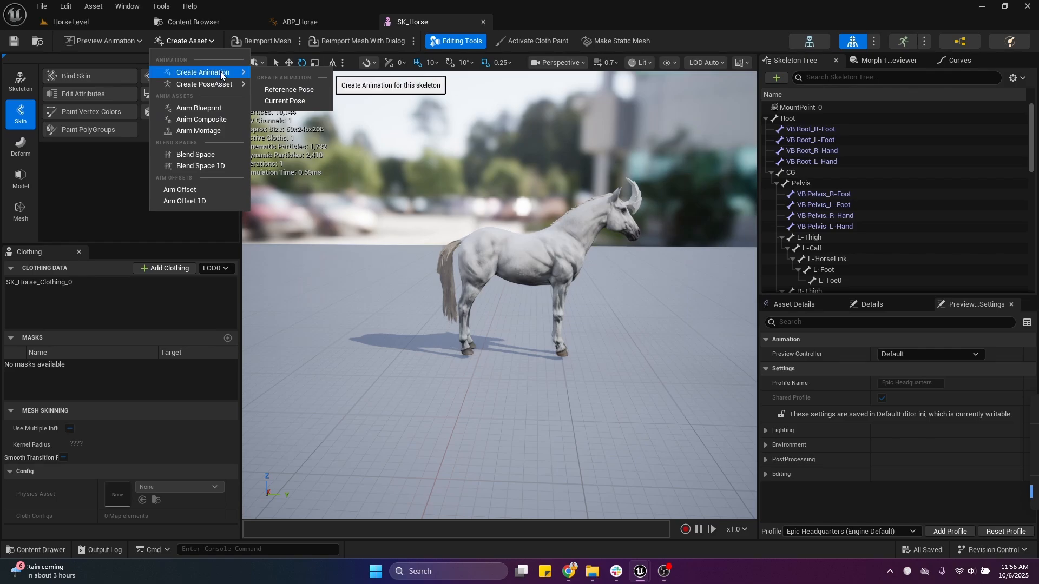
click(296, 102)
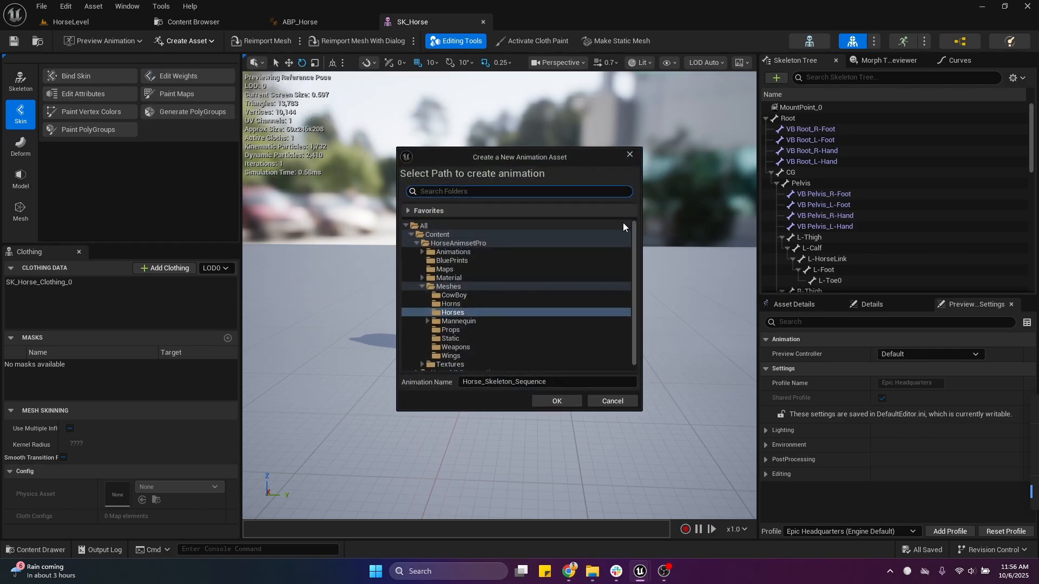
click(421, 287)
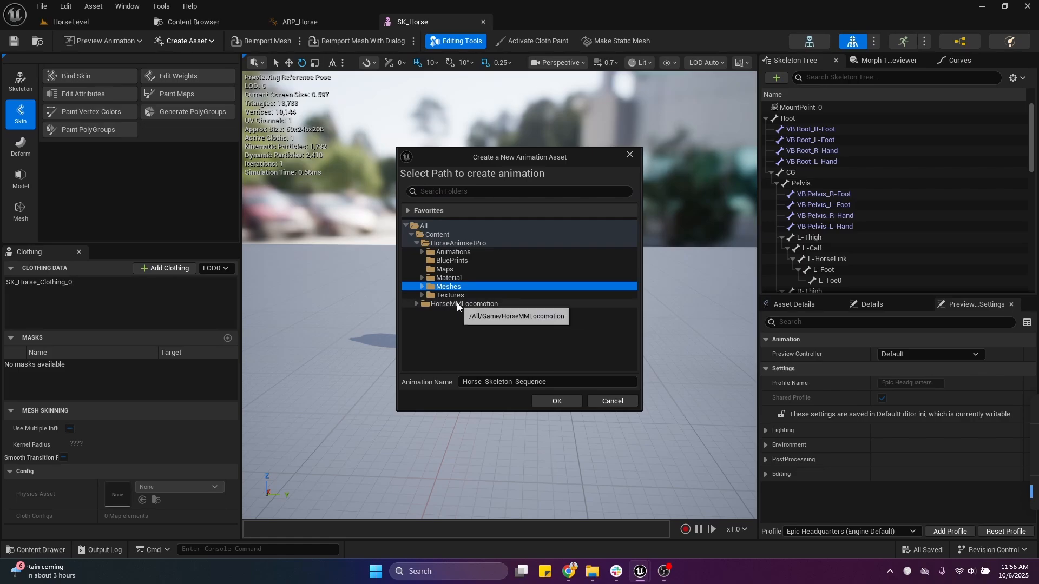
click(411, 235)
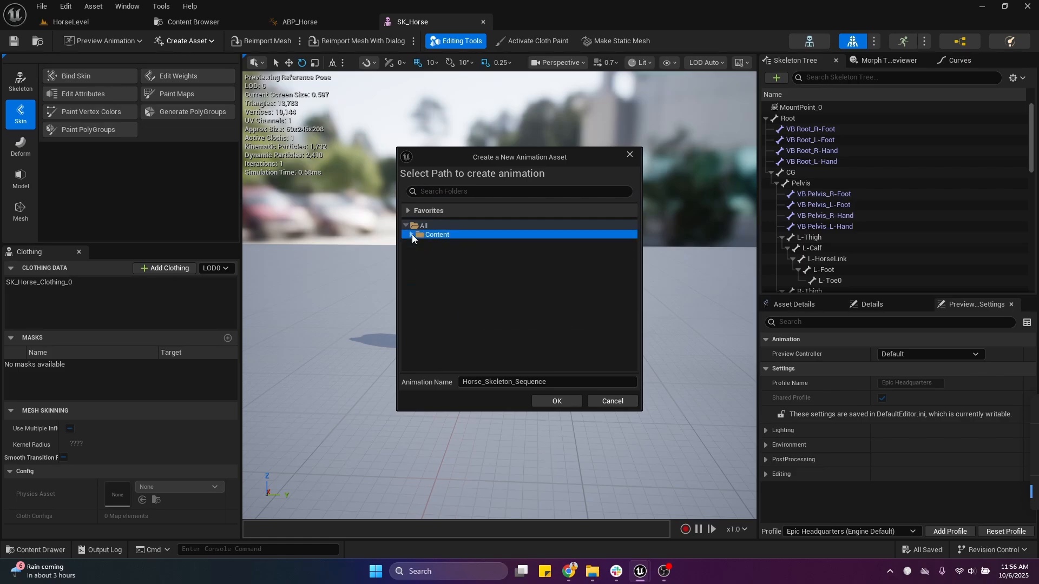
click(566, 403)
Locate the Horse_Skeleton_Sequence asset in the Content Browser and open it
click(209, 22)
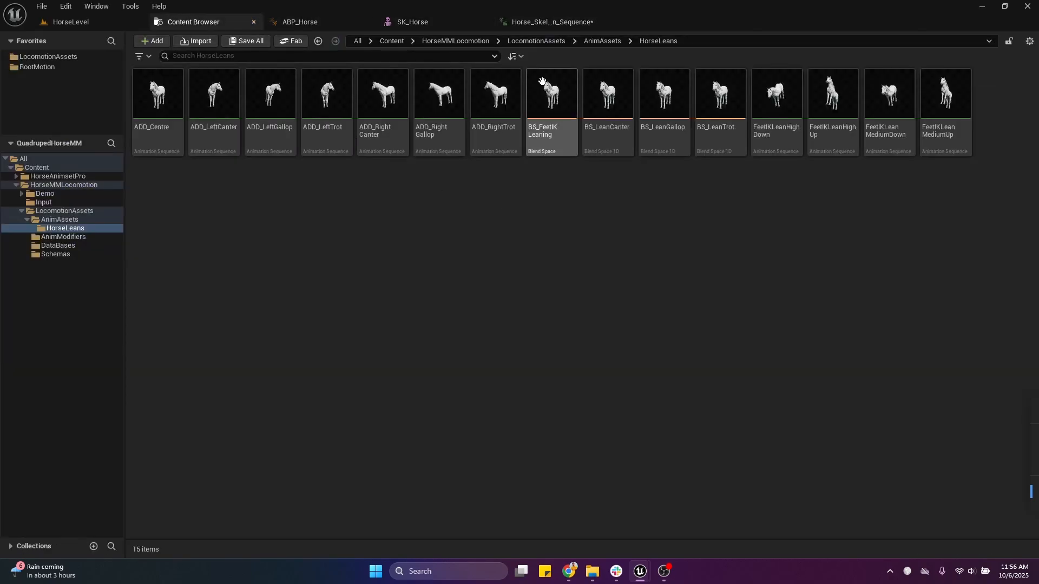
click(43, 168)
click(51, 176)
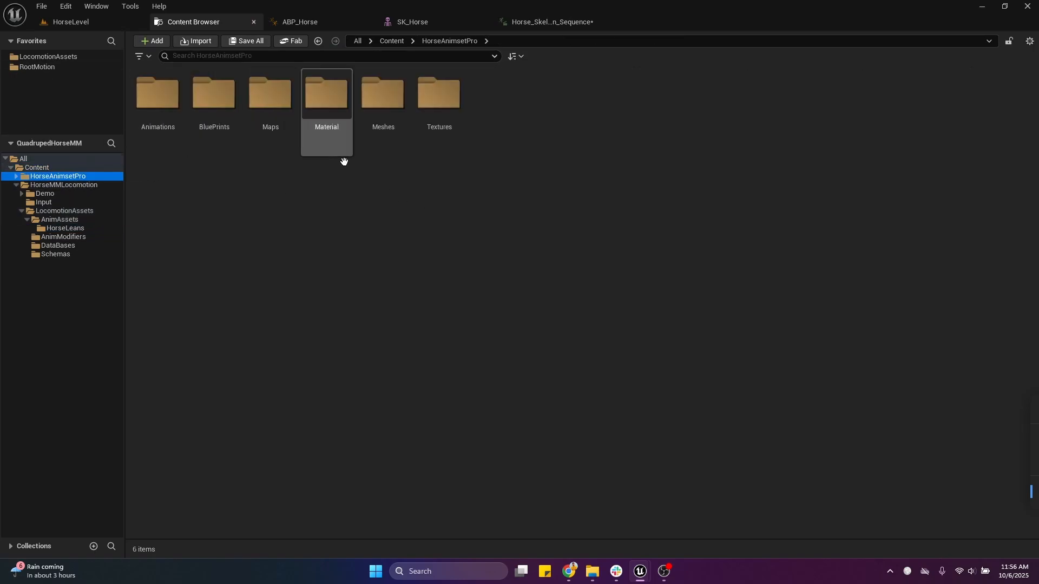
click(570, 20)
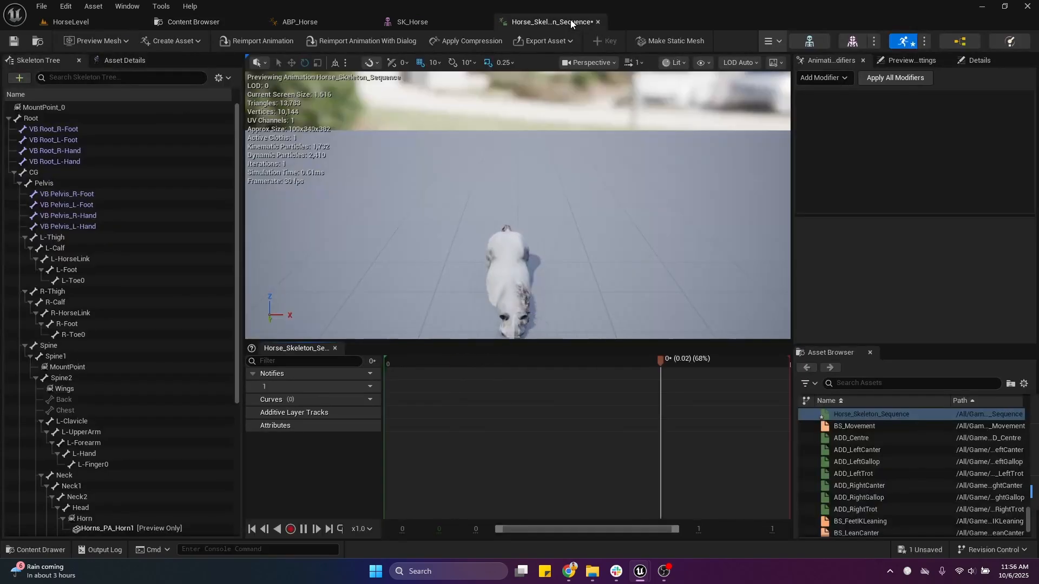
click(41, 42)
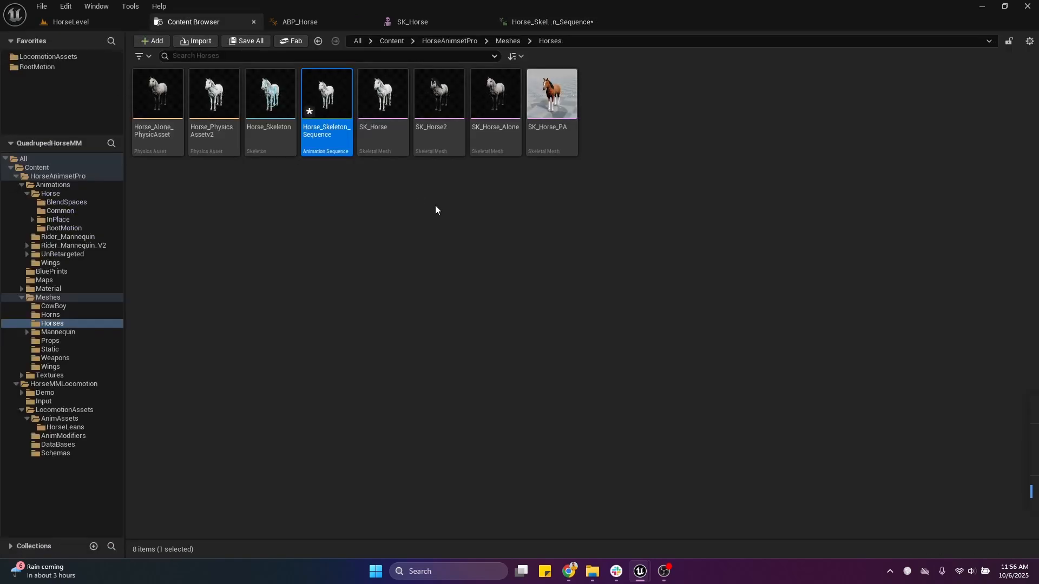
double_click(324, 108)
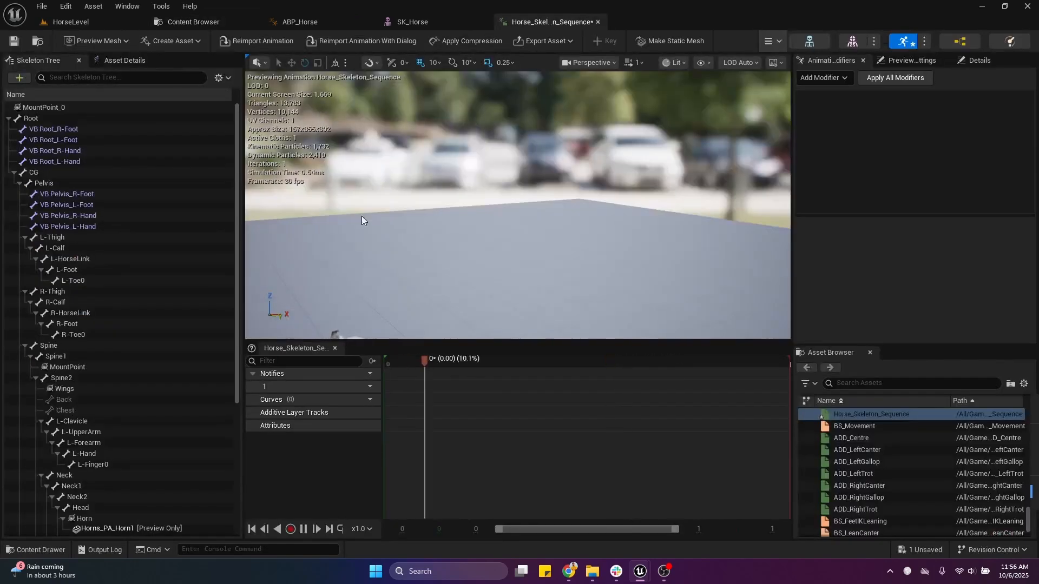
Rewind Horse_Skeleton_Sequence to frame 0 and close its editor
click(419, 364)
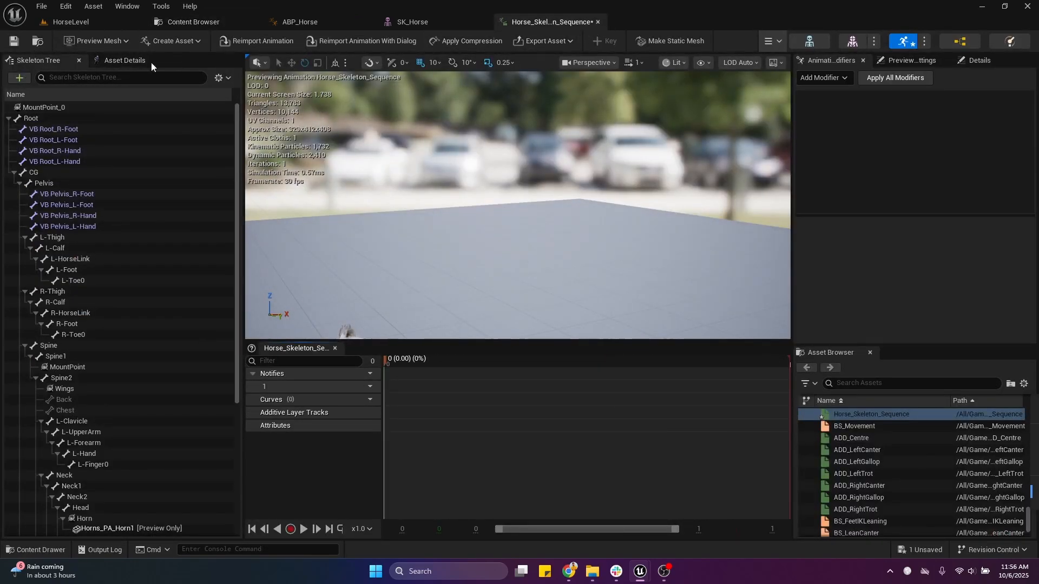
click(44, 45)
click(590, 22)
click(598, 21)
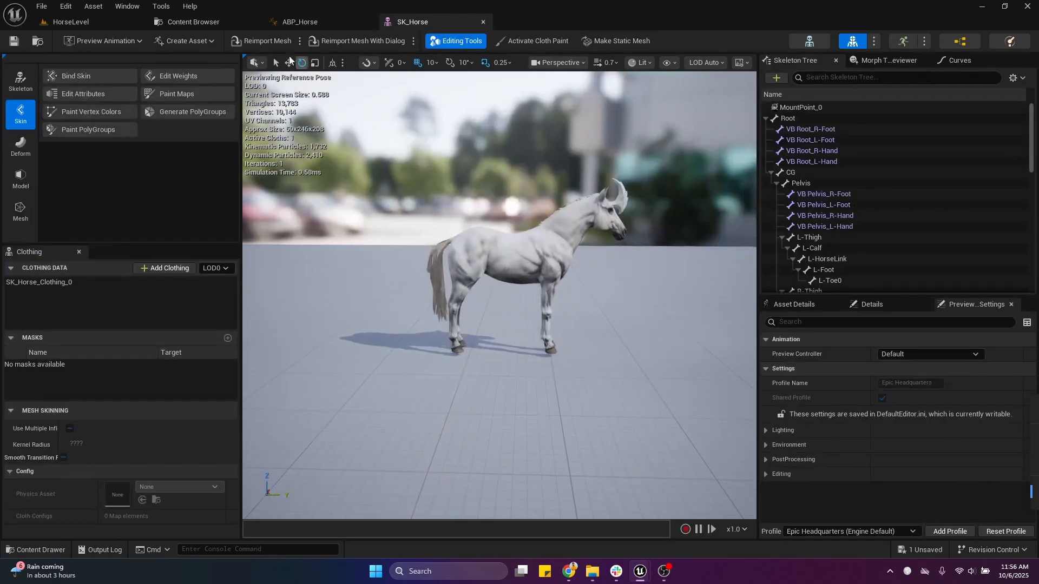
Close the SK_Horse editor and clear the asset selection in the Content Browser's Horses folder
click(184, 21)
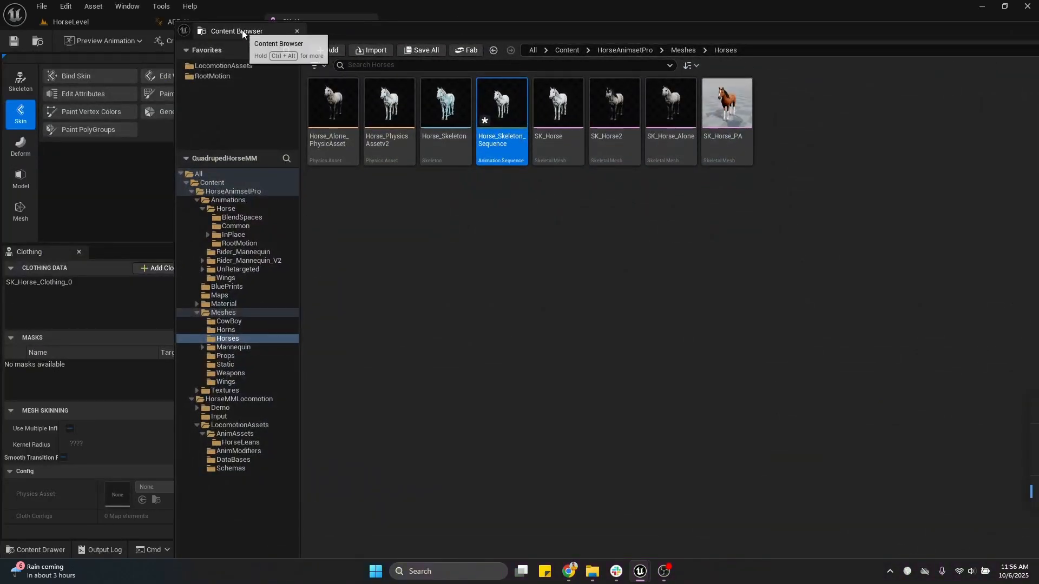
drag(242, 30, 196, 19)
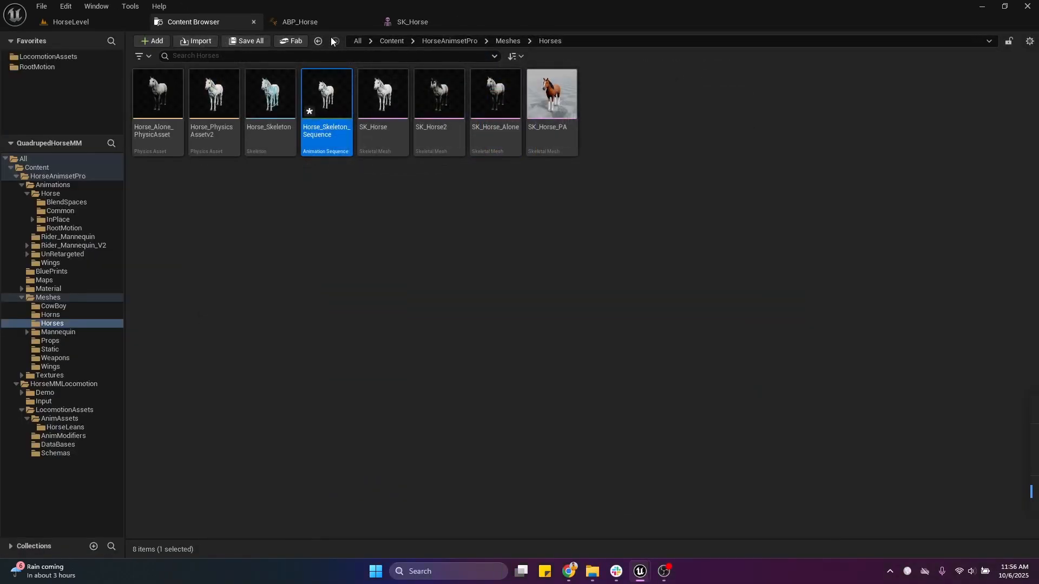
click(481, 22)
click(373, 204)
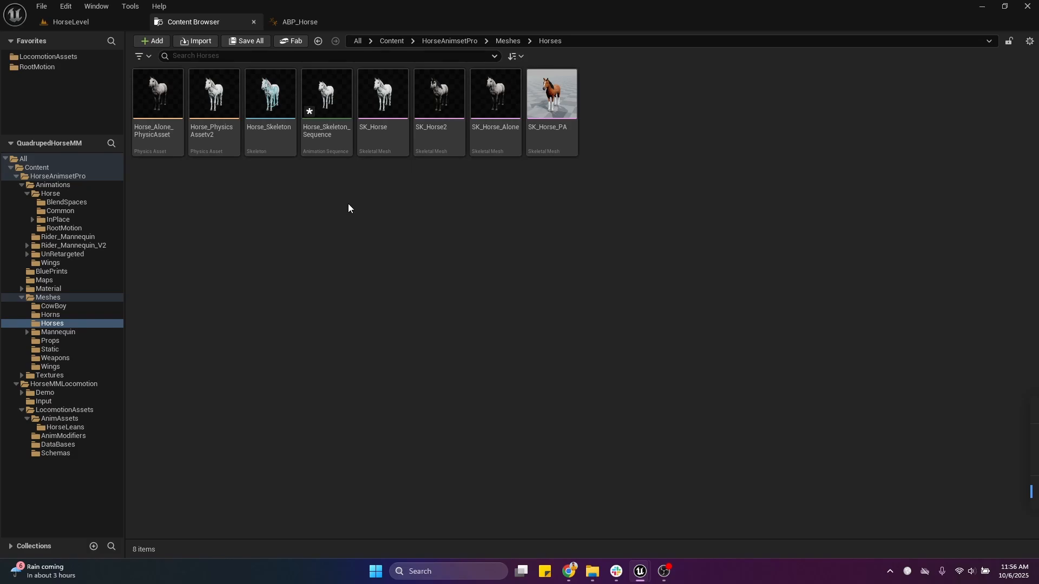
Open the BS_FeetIKLeaning blend space from the ProceduralGroundAlignment graph and preview its lean poses along the UpDown axis
click(301, 21)
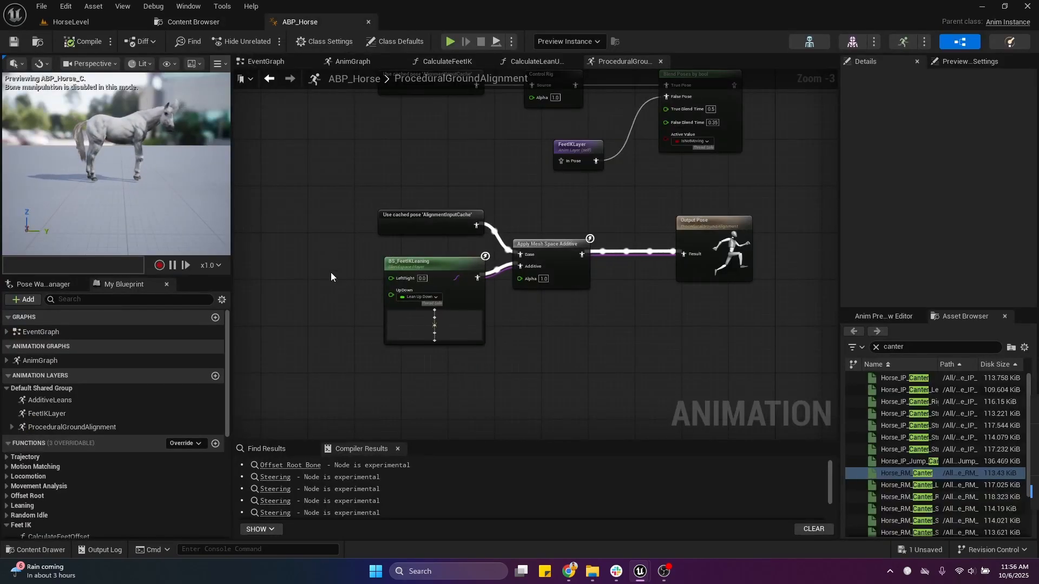
double_click(445, 269)
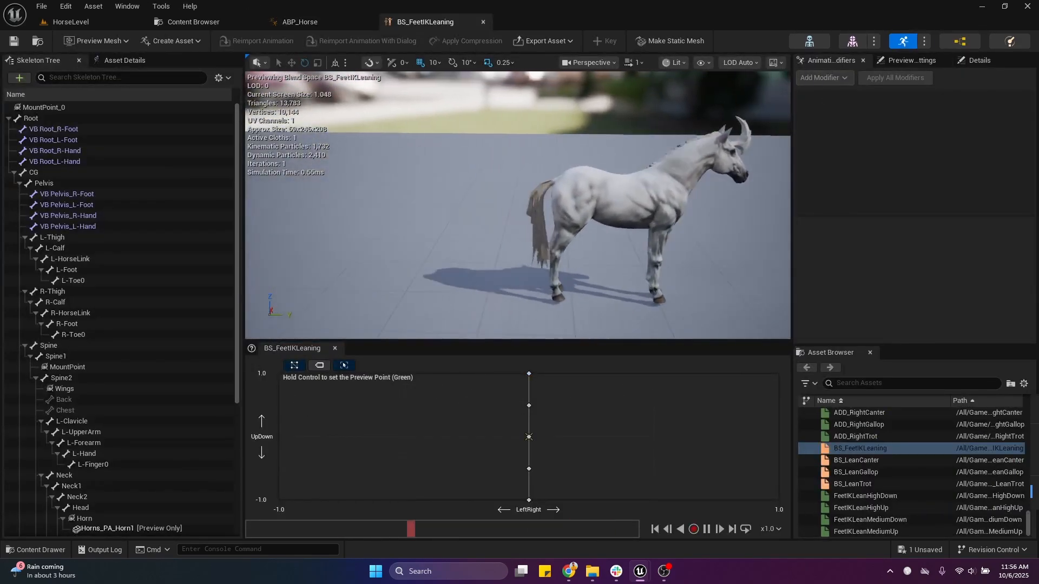
key(e)
right_drag(537, 260, 537, 261)
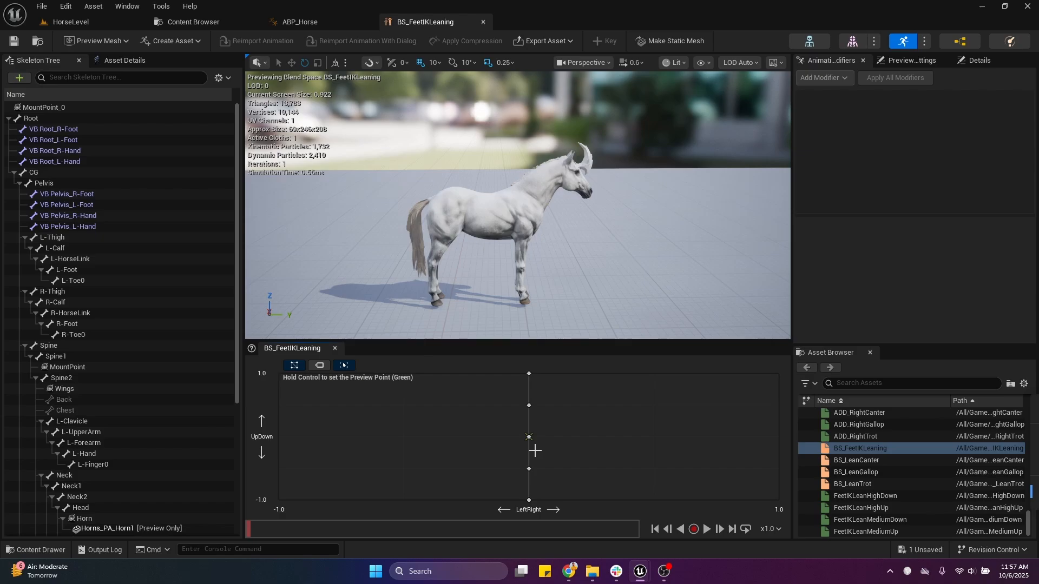
right_drag(537, 314, 538, 314)
key(q)
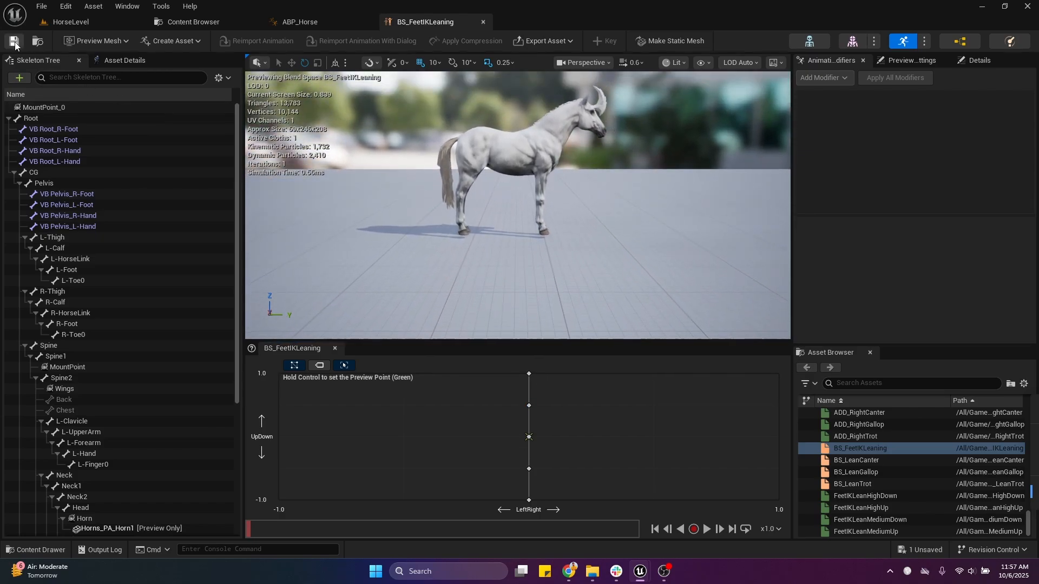
key(ctrl)
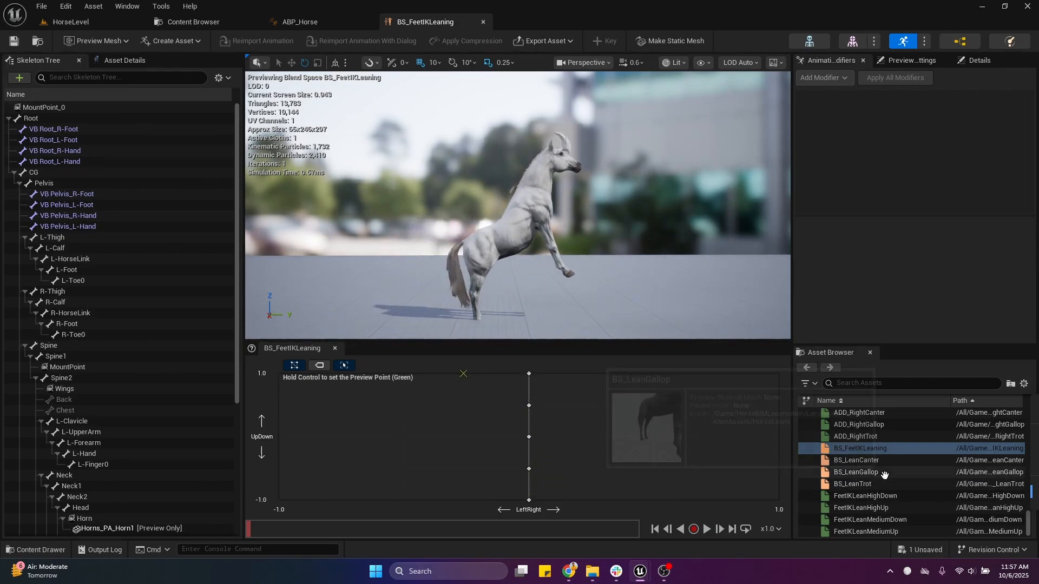
Locate the BS_FeetIKLeaning blend space in the Content Browser's HorseLeans folder and clear the selection
right_drag(884, 473, 890, 406)
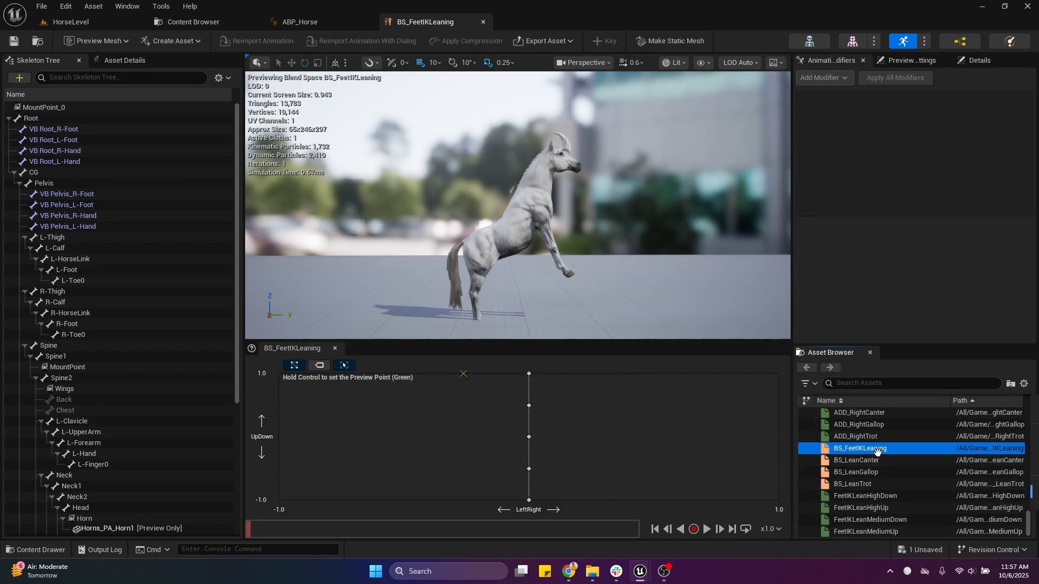
scroll(876, 453, up, 2)
click(210, 23)
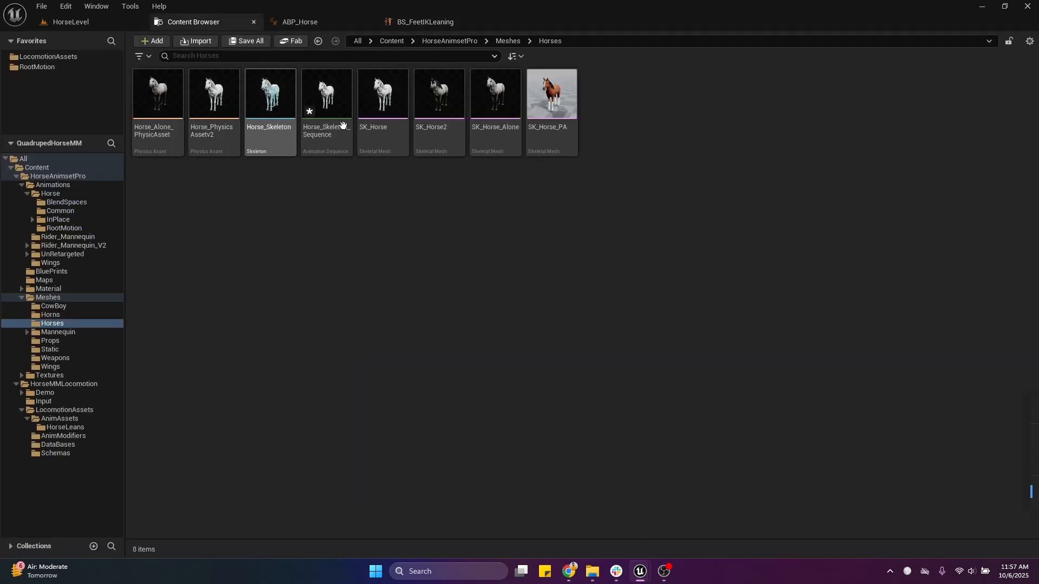
click(399, 40)
click(428, 22)
click(38, 41)
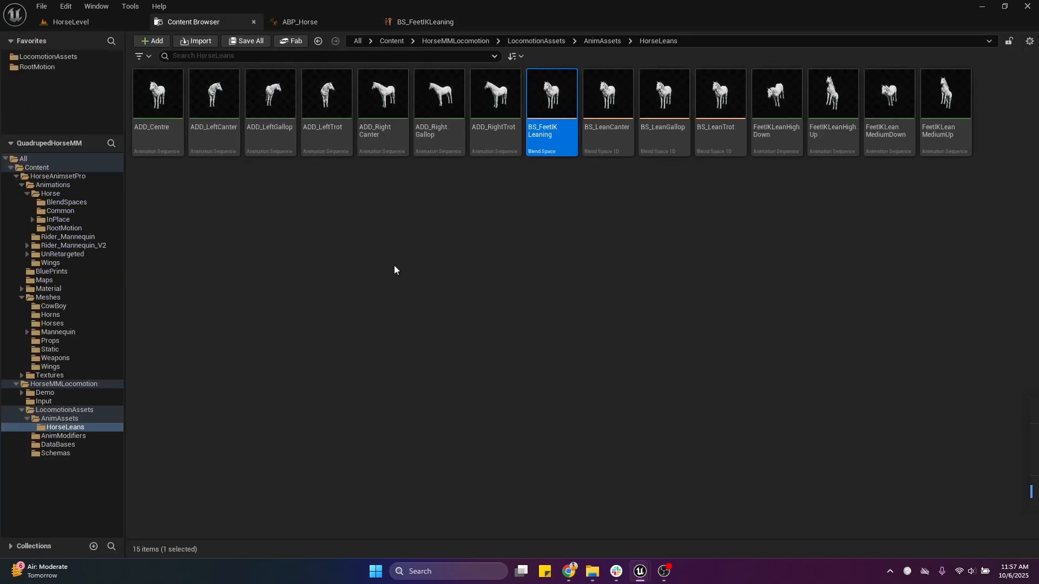
click(568, 254)
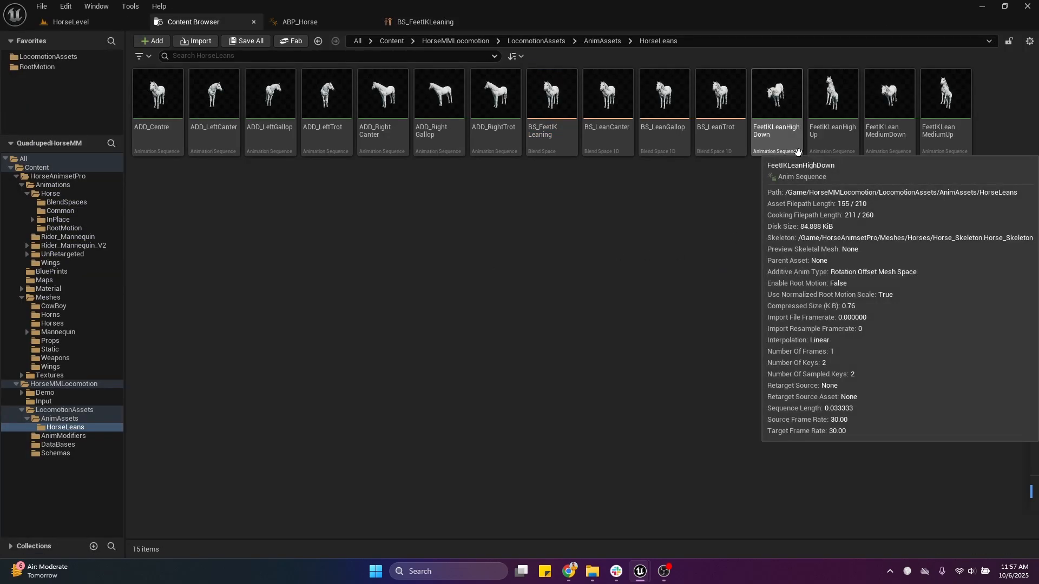
Open the FeetIKLeanHighUp animation sequence and look through its curves and additive layer tracks
click(775, 138)
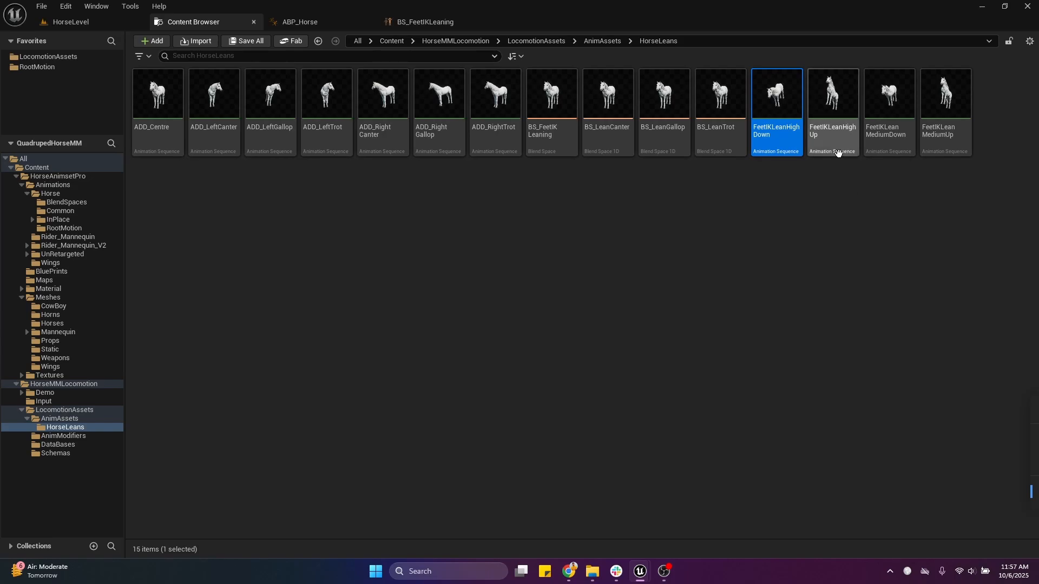
mouse_move(820, 155)
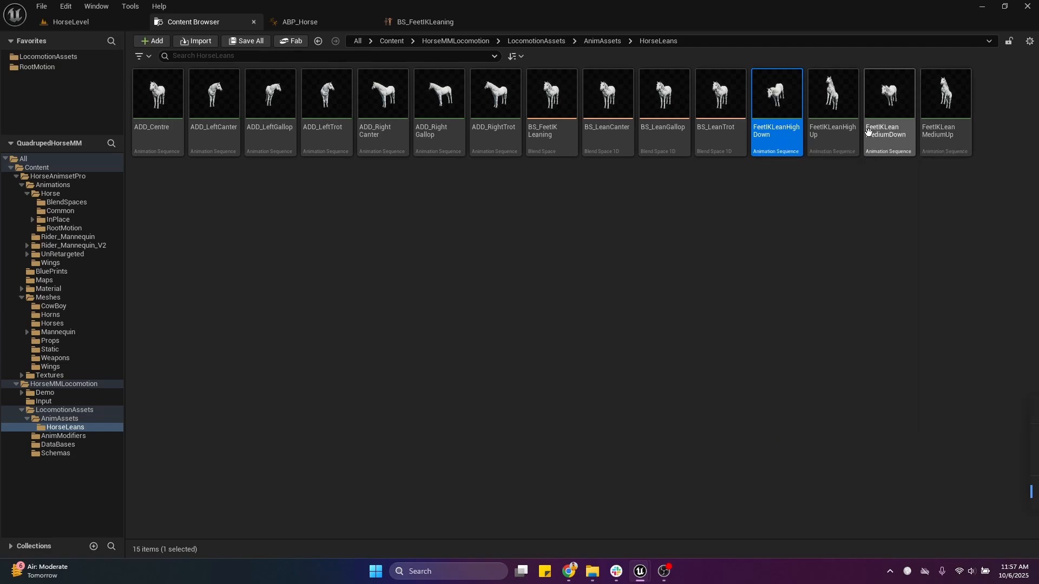
click(828, 142)
double_click(827, 142)
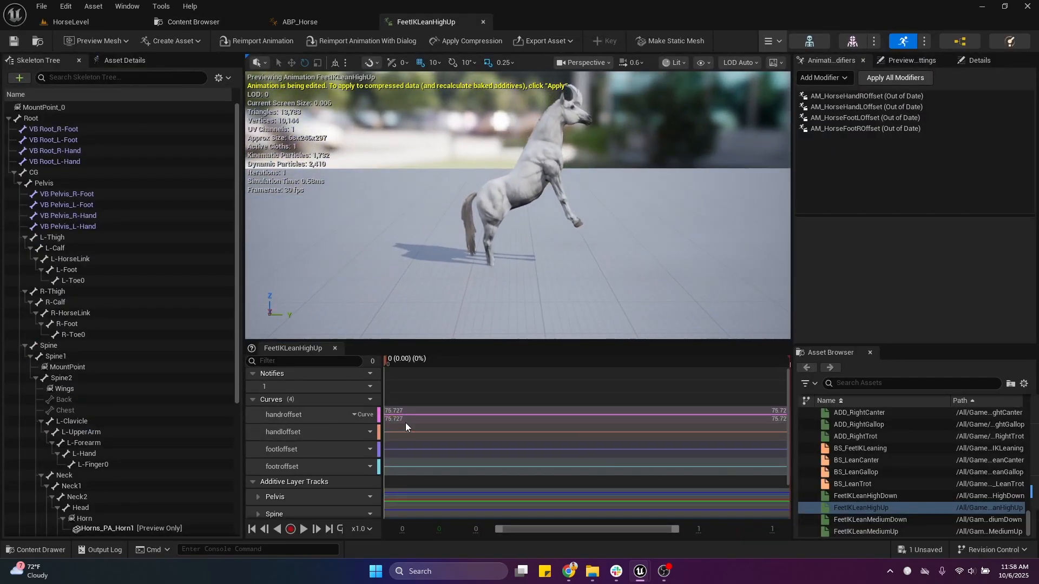
scroll(408, 414, down, 3)
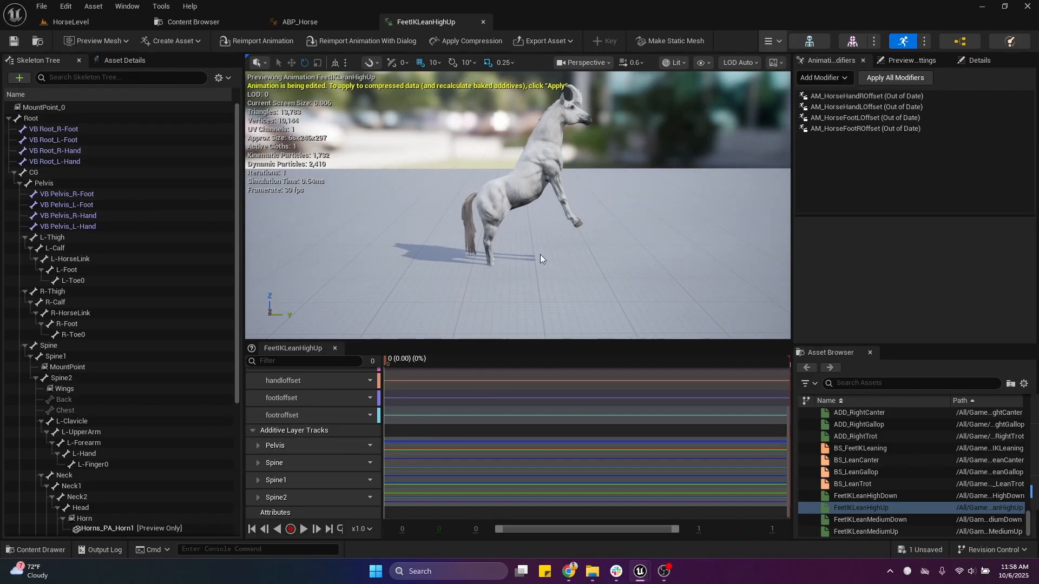
Examine the hand and foot offset curves against the selected Root bone, and locate FeetIKLeanHighUp in the Content Browser
click(65, 118)
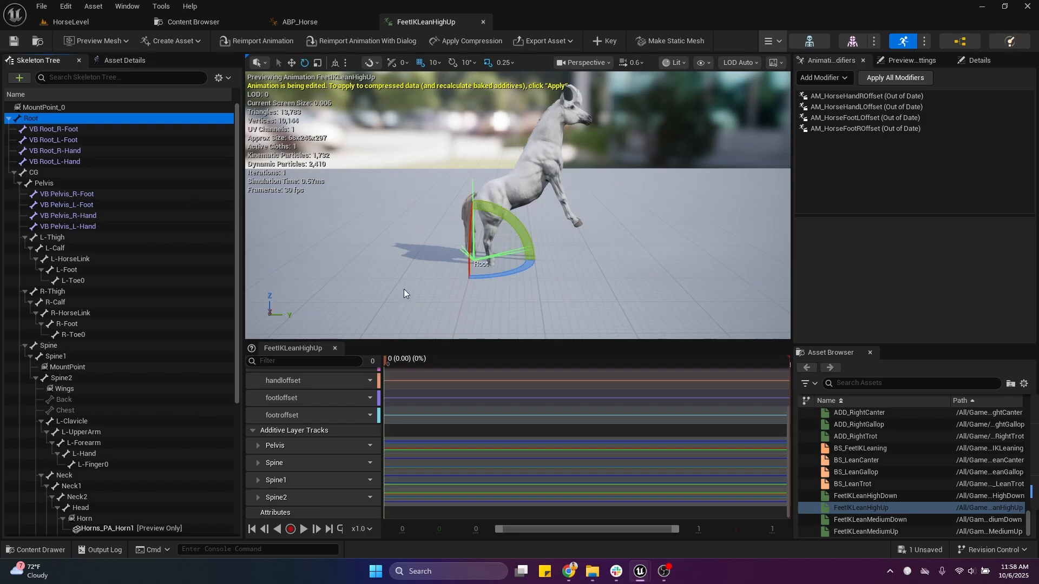
right_drag(584, 240, 592, 221)
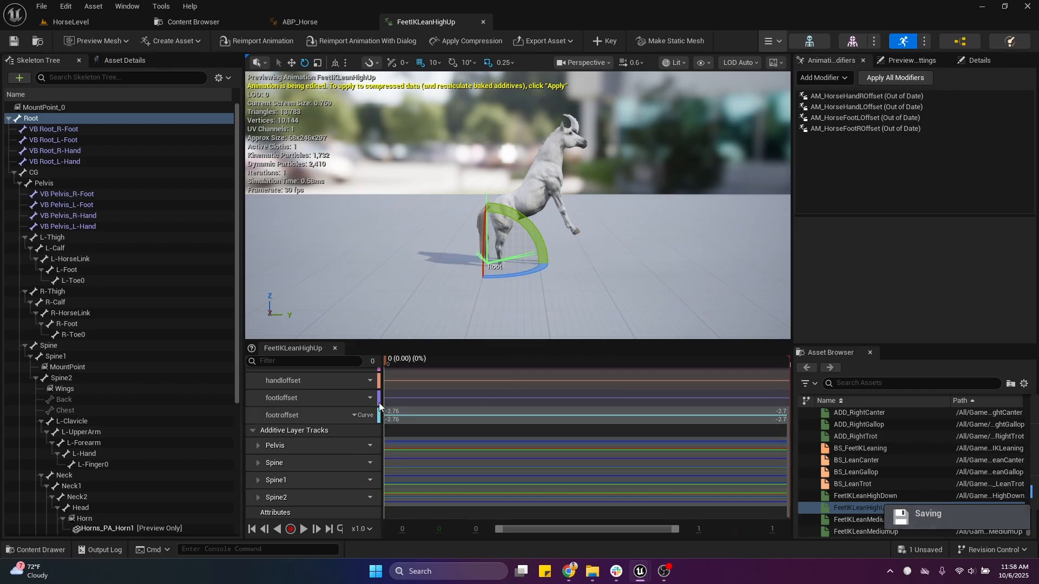
scroll(401, 433, up, 3)
drag(394, 364, 349, 403)
right_drag(568, 255, 570, 261)
middle_drag(570, 261, 541, 216)
key(w)
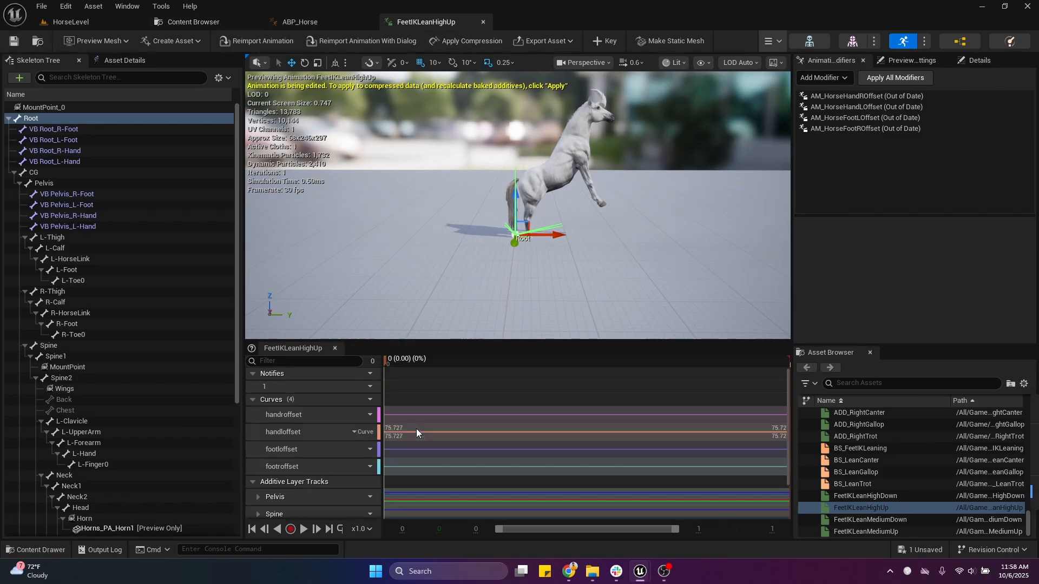
click(44, 46)
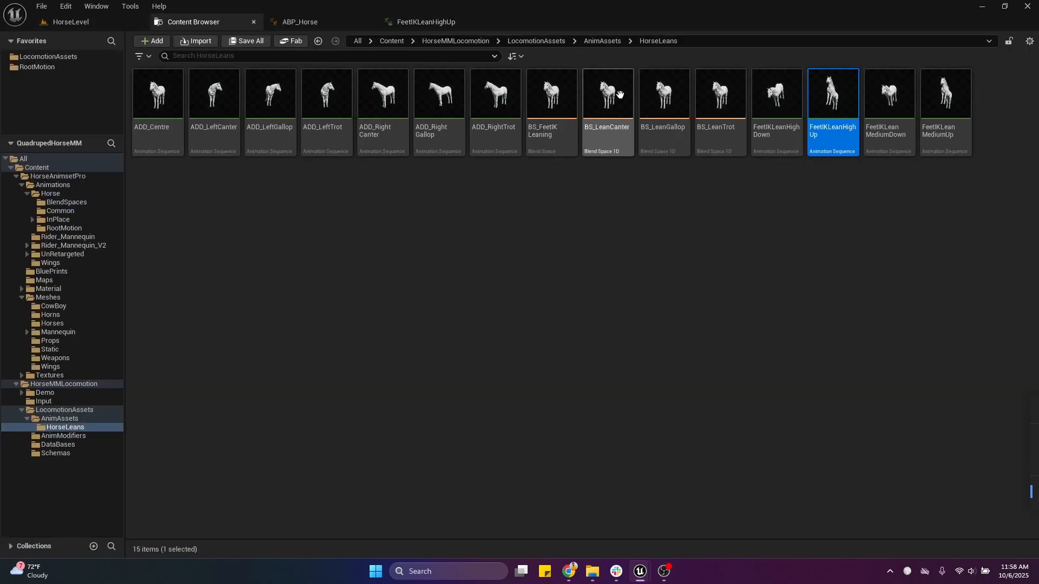
Duplicate the FeetIKLeanHighUp animation sequence as test and open the copy
key(ctrl+d)
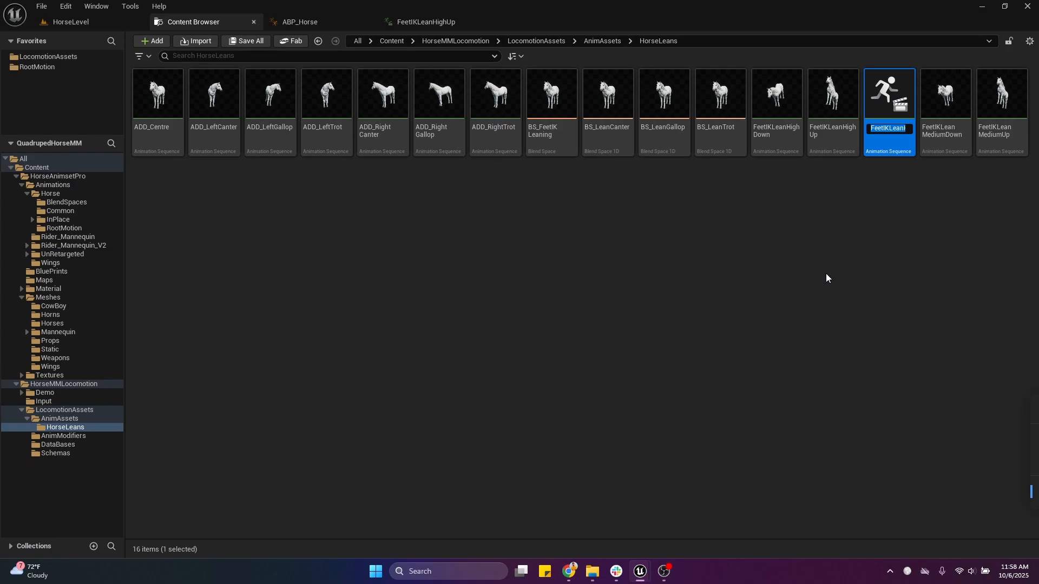
text(test)
key(Return)
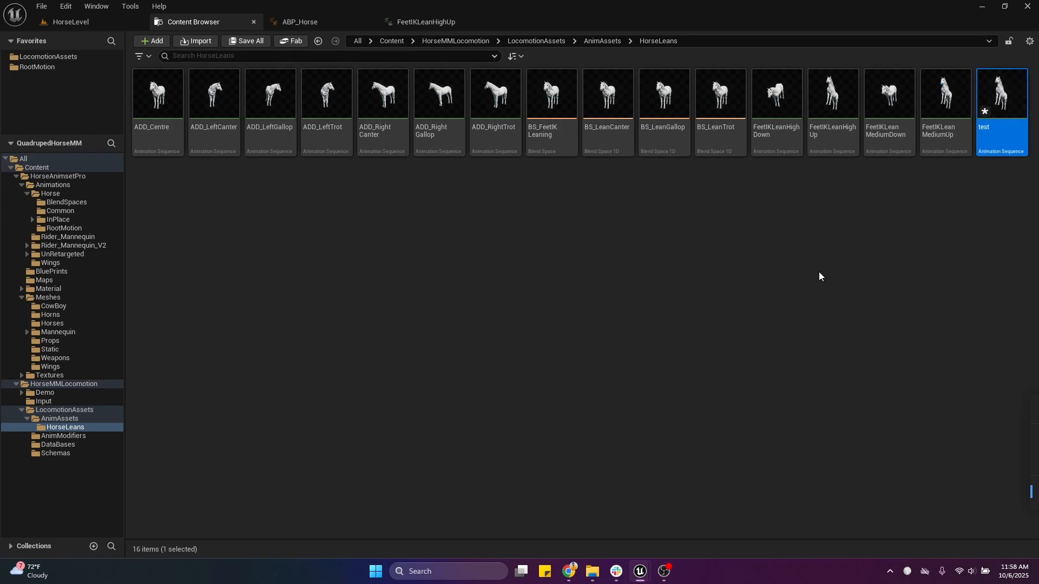
double_click(985, 99)
Delete the Pelvis, Spine, Spine1 and Spine2 additive layer tracks from the test animation
scroll(324, 417, down, 4)
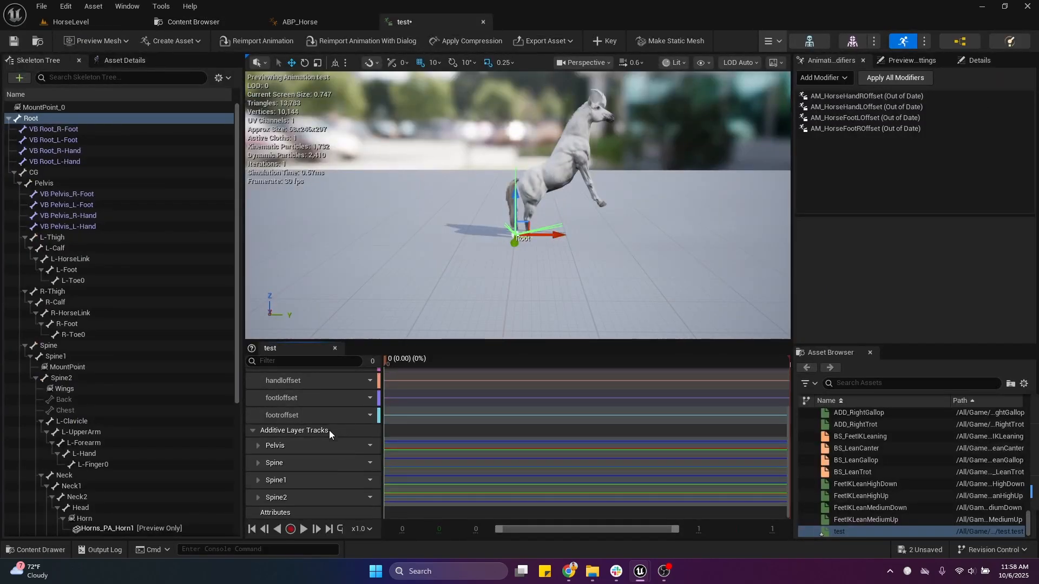
click(404, 440)
key(Delete)
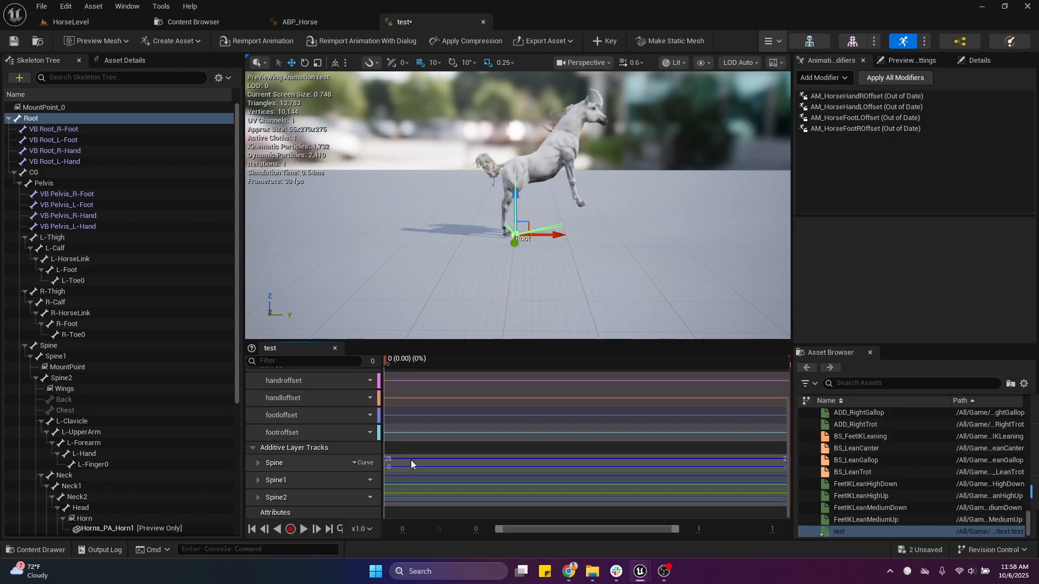
click(410, 460)
key(Delete)
click(416, 479)
key(Delete)
click(418, 491)
key(Delete)
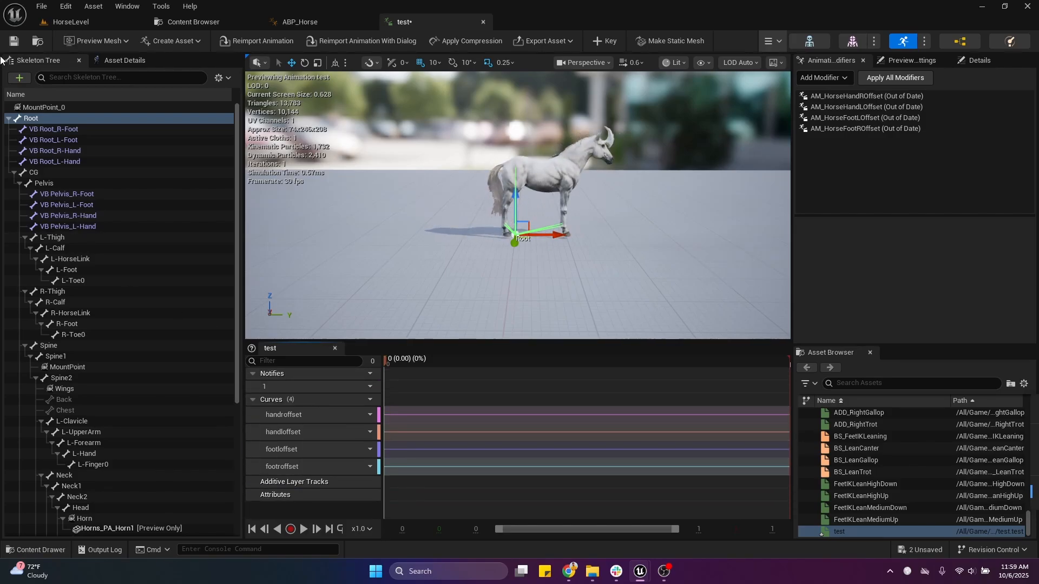
mouse_move(461, 138)
right_down()
mouse_move(490, 135)
mouse_move(476, 137)
right_up()
Open FeetIKLeanHighUp and the test animation side by side as separate asset editors from the HorseLeans folder
click(174, 24)
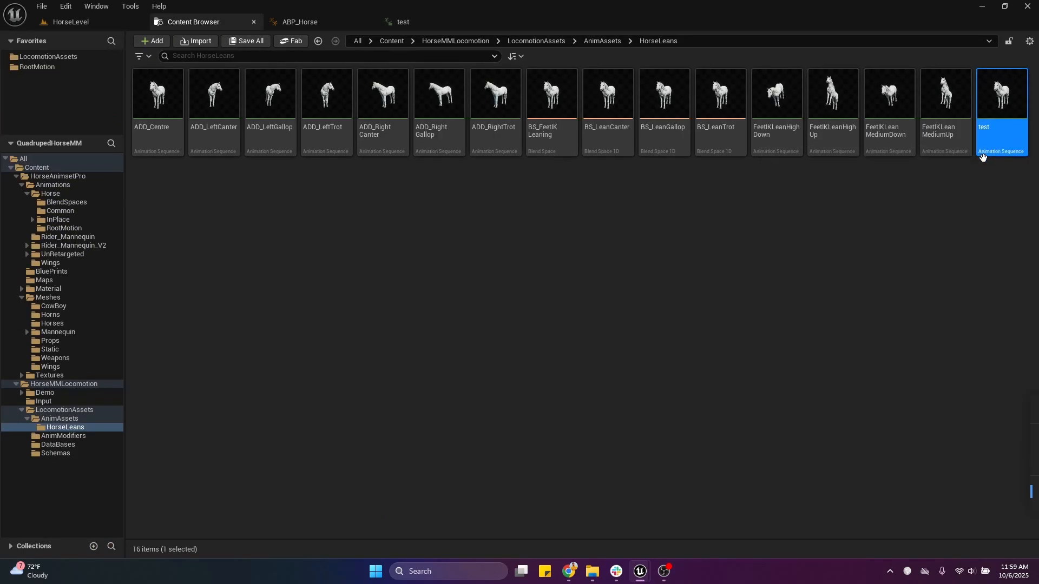
double_click(852, 135)
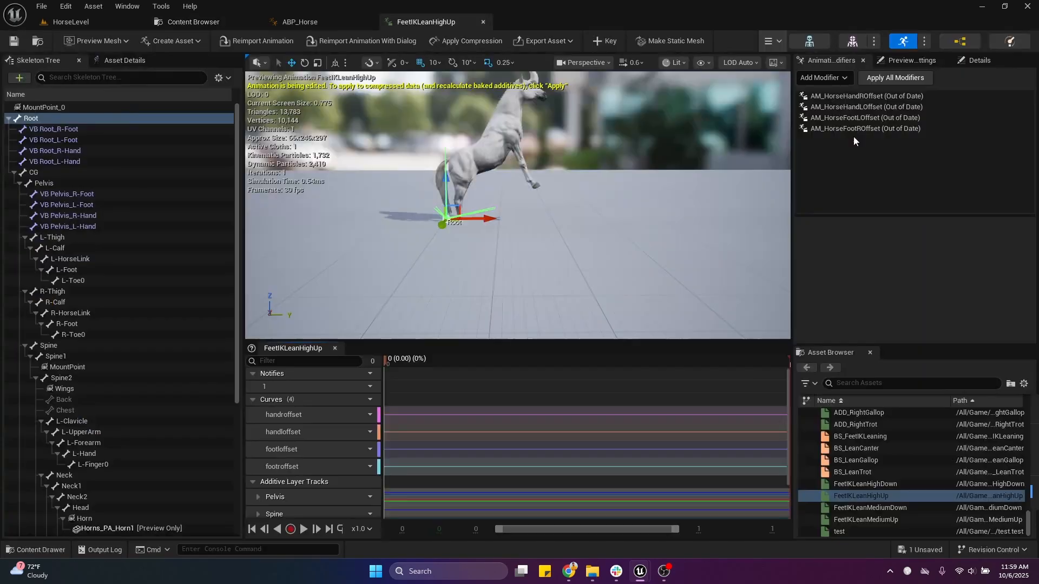
click(211, 22)
shift+double_click(1009, 124)
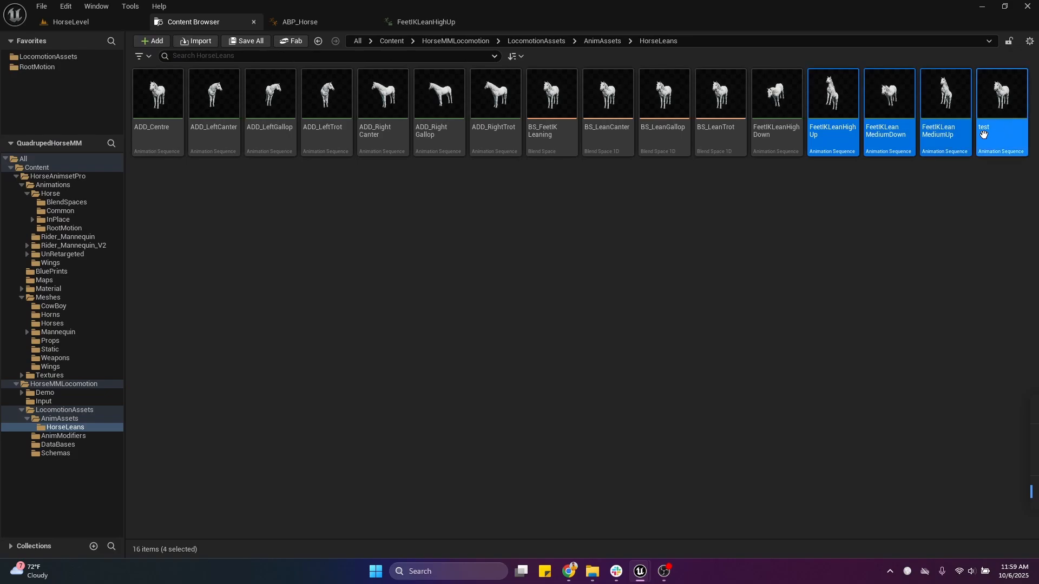
Copy the Pelvis additive layer track from FeetIKLeanHighUp into the test animation
click(443, 23)
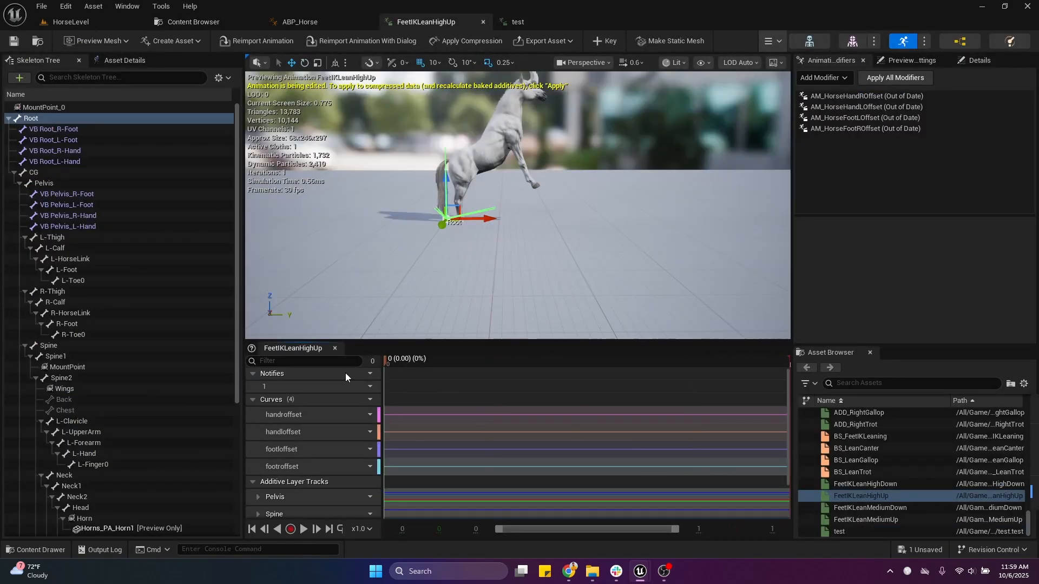
scroll(288, 462, down, 3)
click(285, 445)
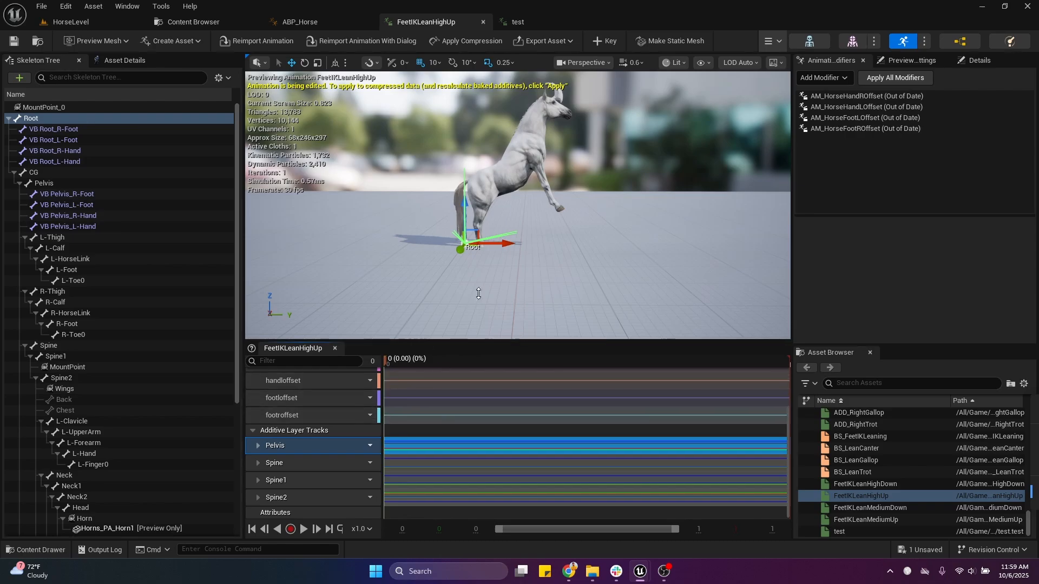
click(524, 21)
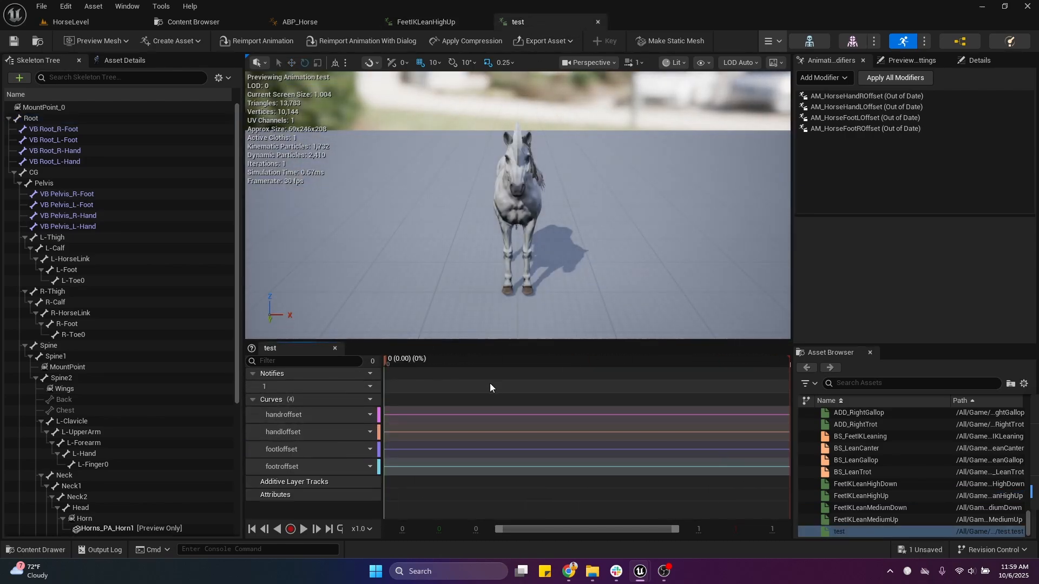
drag(391, 361, 385, 364)
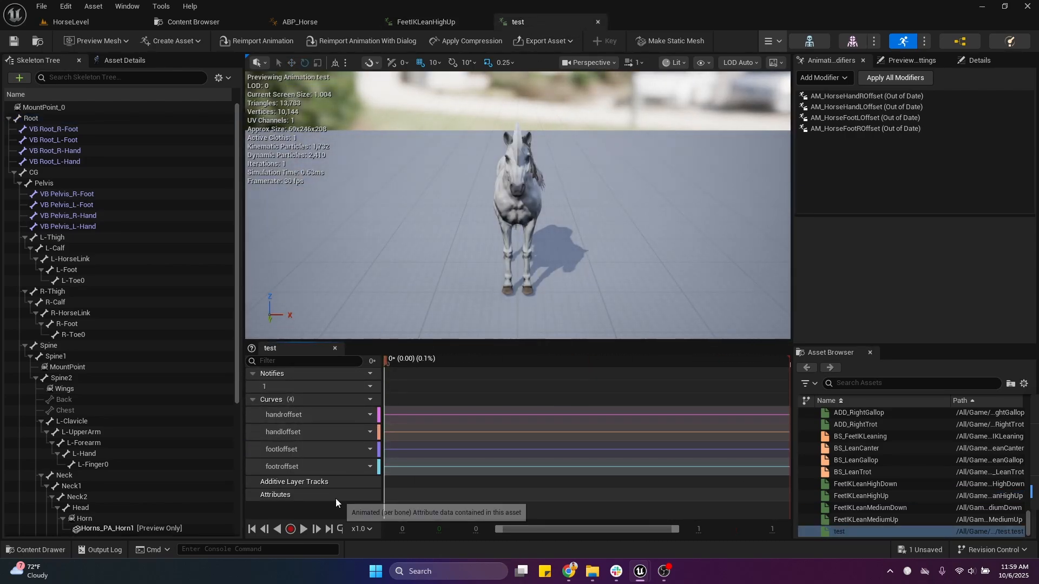
key(ctrl+z)
right_drag(513, 241, 511, 270)
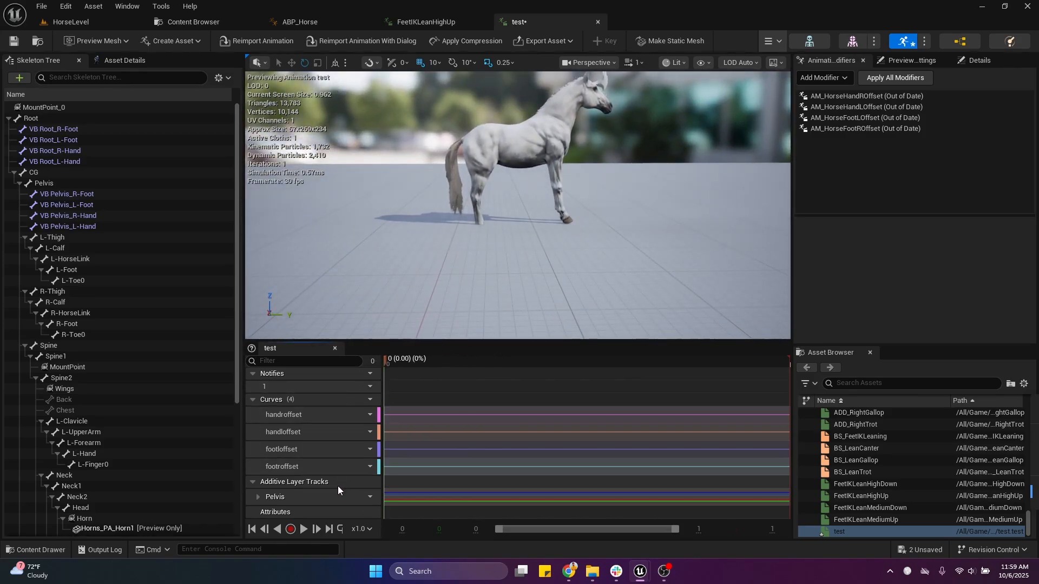
Toggle the Pelvis additive track in test off and on to compare the poses, leaving it disabled
click(387, 501)
click(362, 498)
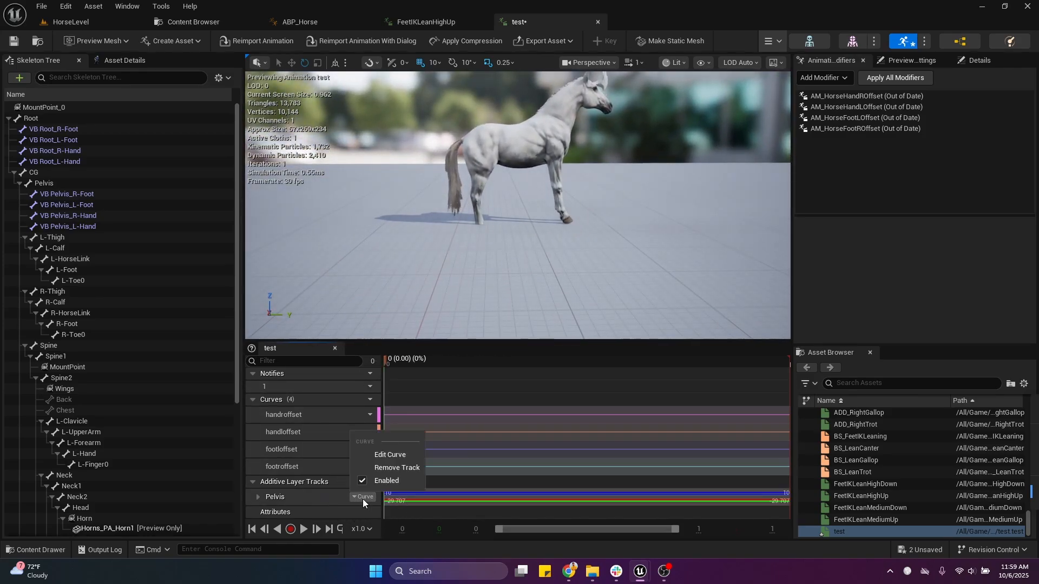
click(370, 482)
click(363, 497)
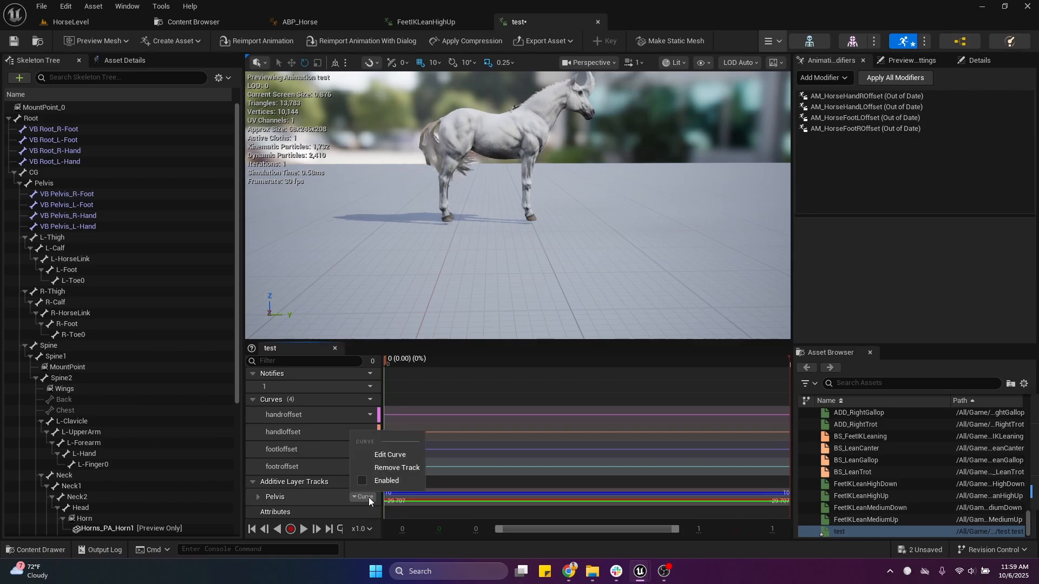
click(374, 482)
click(368, 498)
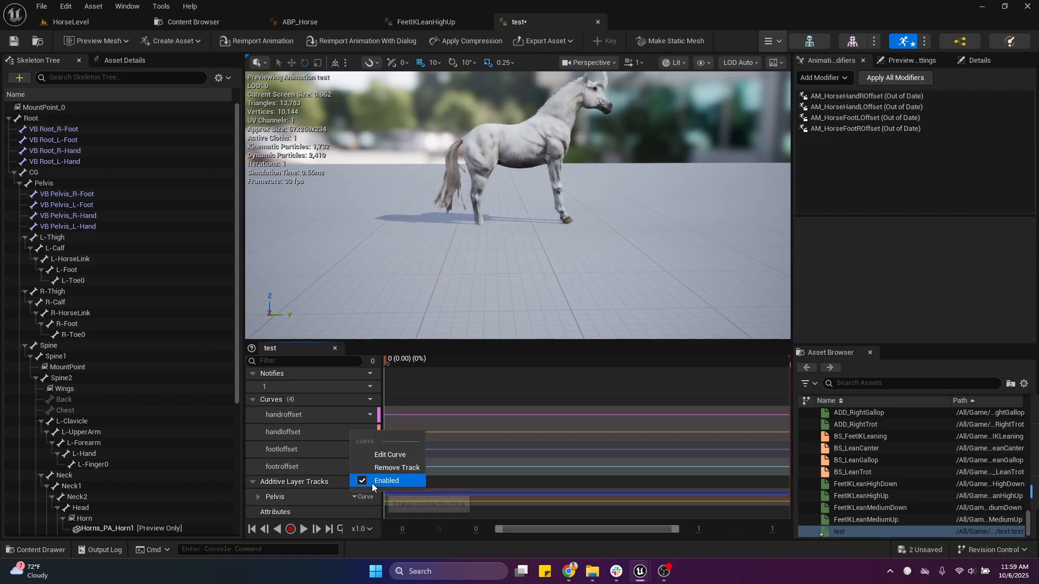
click(371, 482)
Copy the Spine additive layer track from FeetIKLeanHighUp into the test animation
click(436, 20)
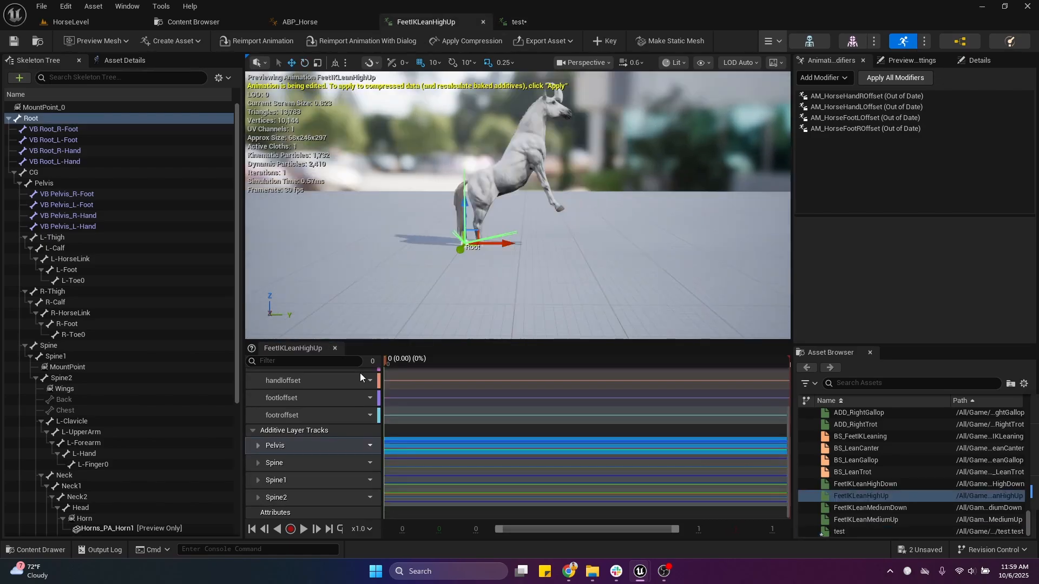
click(288, 463)
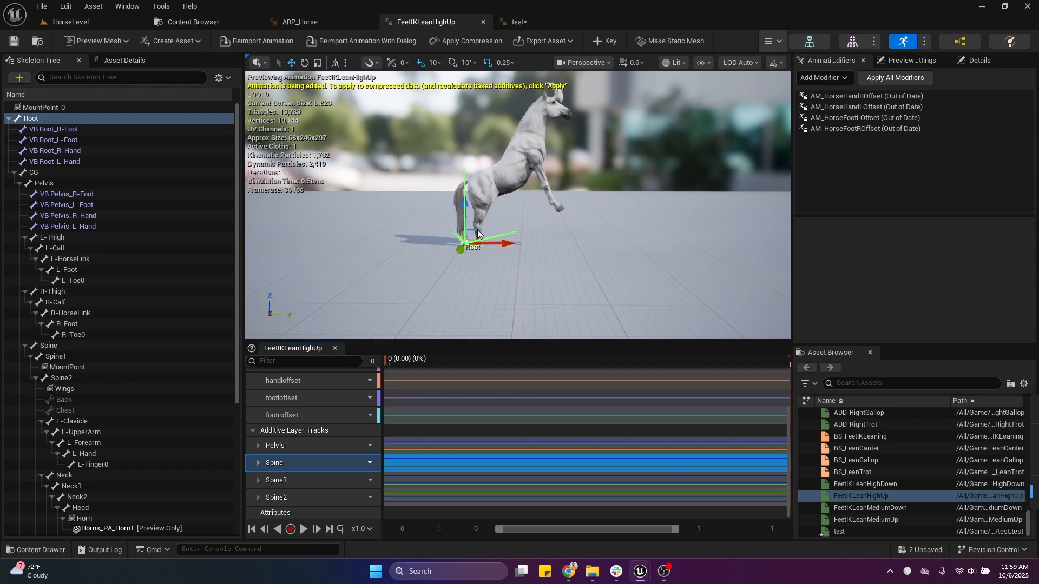
click(540, 26)
key(ctrl+v)
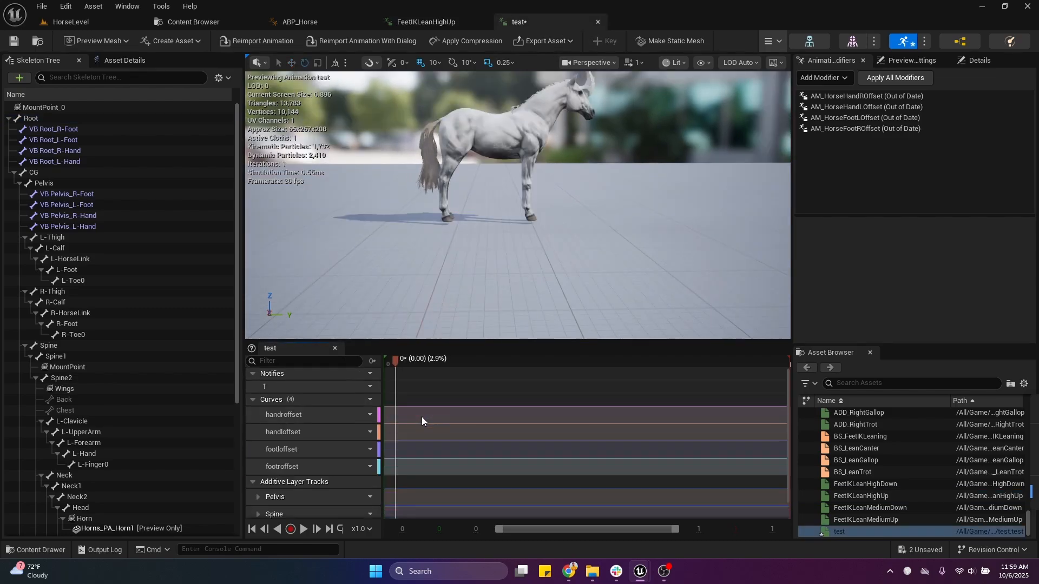
Re-enable the Pelvis additive track in the test animation and view the combined lean from the side
scroll(401, 455, down, 1)
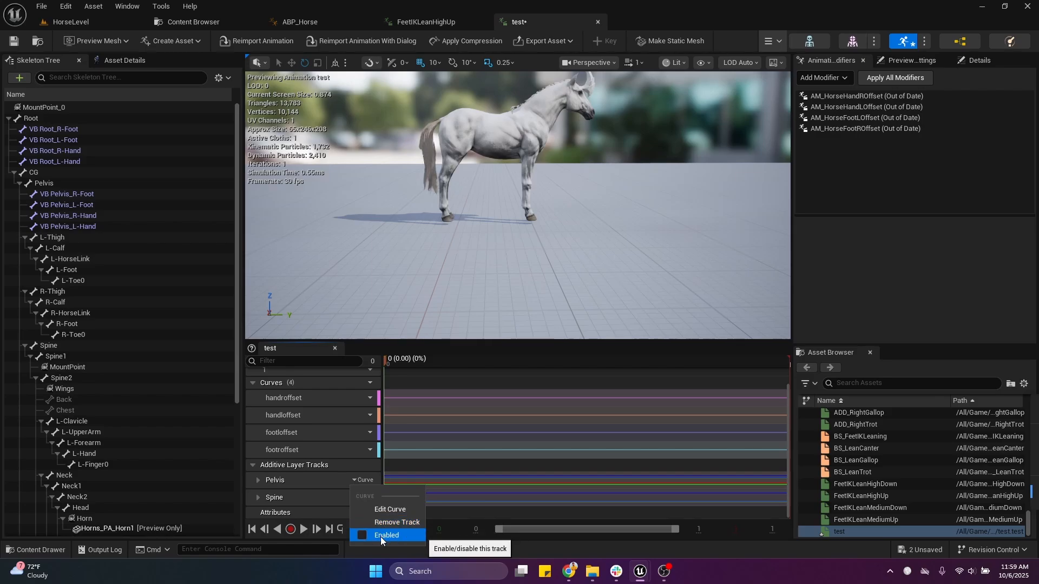
click(381, 537)
mouse_move(512, 270)
right_down()
mouse_move(500, 252)
mouse_move(503, 278)
mouse_move(511, 252)
right_up()
scroll(512, 270, down, 2)
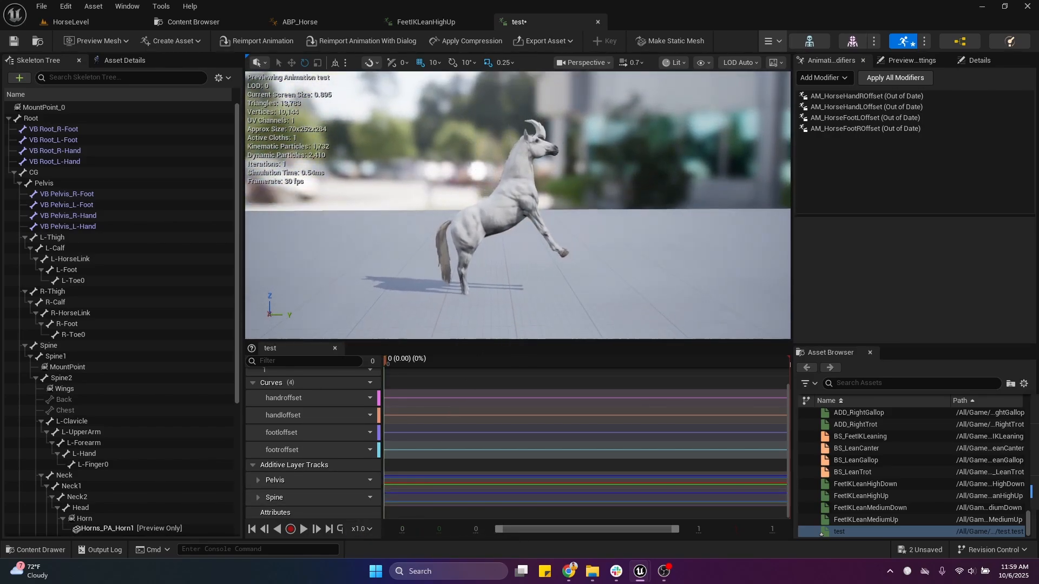
Disable the Spine additive track in test and rotate the Spine bone upward by about 24 degrees
click(365, 502)
click(371, 501)
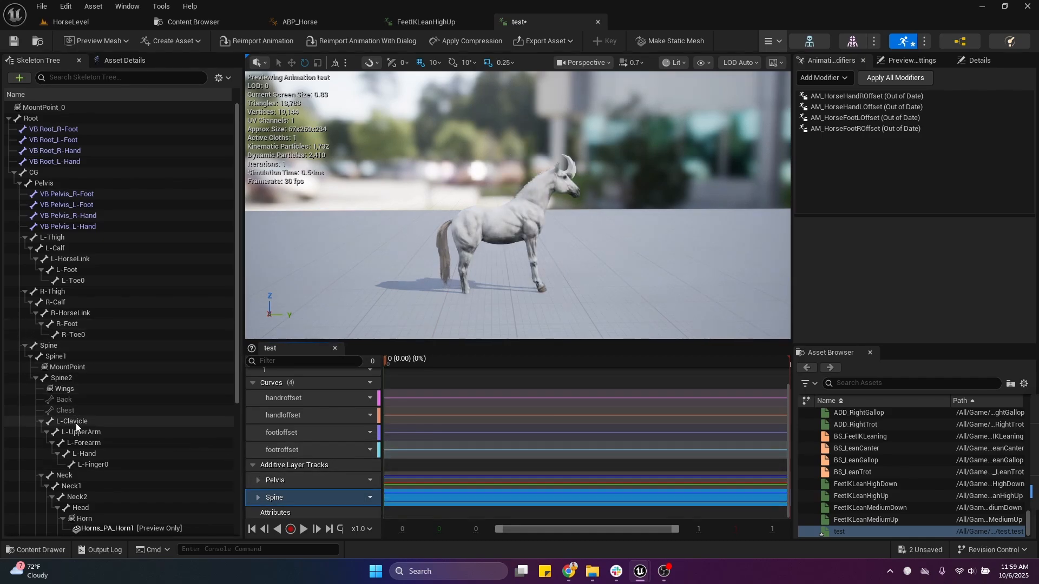
click(63, 347)
mouse_move(524, 195)
mouse_down()
mouse_move(529, 231)
mouse_move(529, 196)
mouse_up()
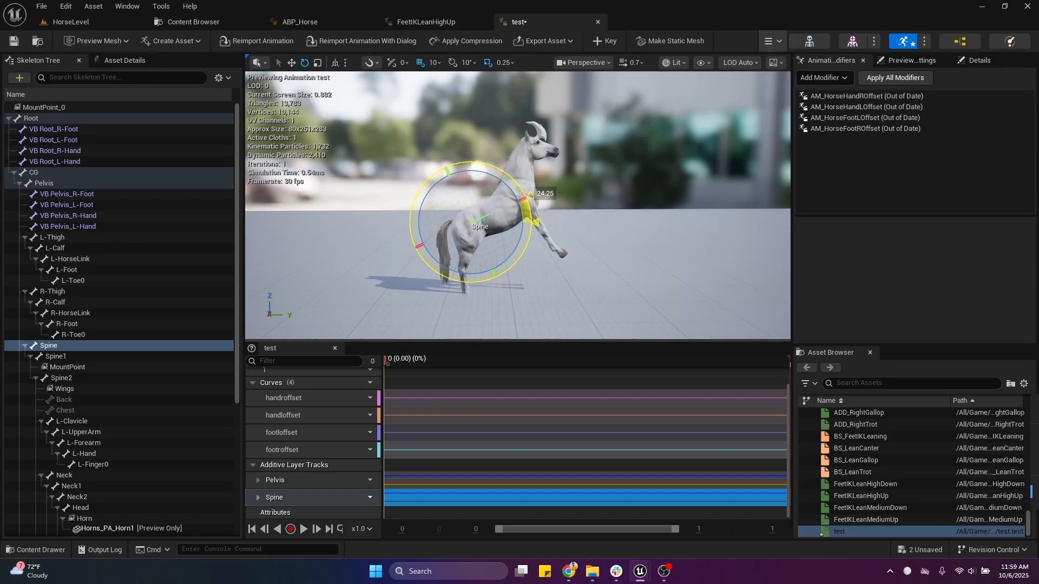
Reset the Spine bone's rotation to its reference value in the bone details
click(912, 61)
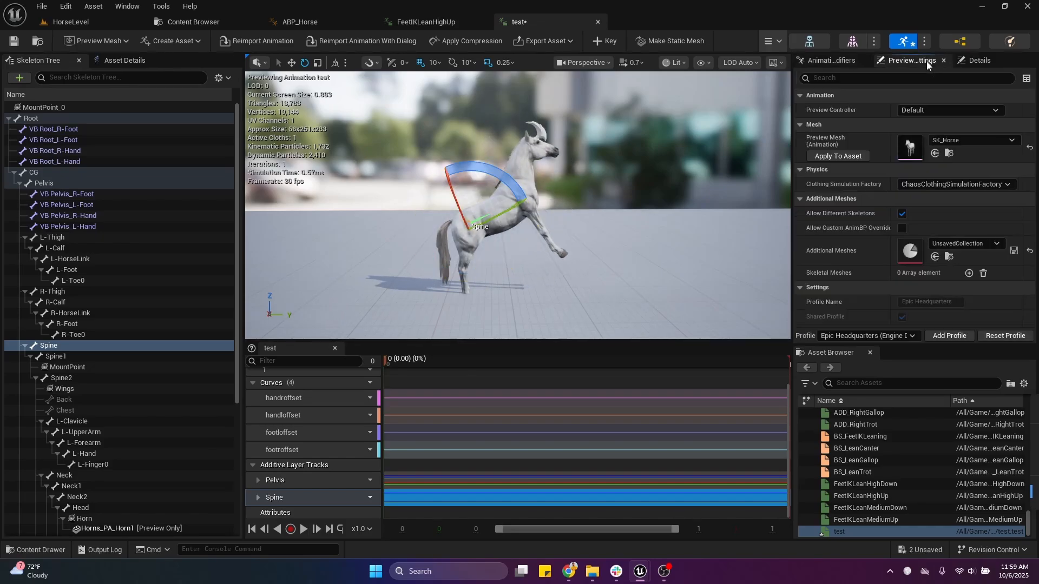
click(971, 60)
click(1031, 184)
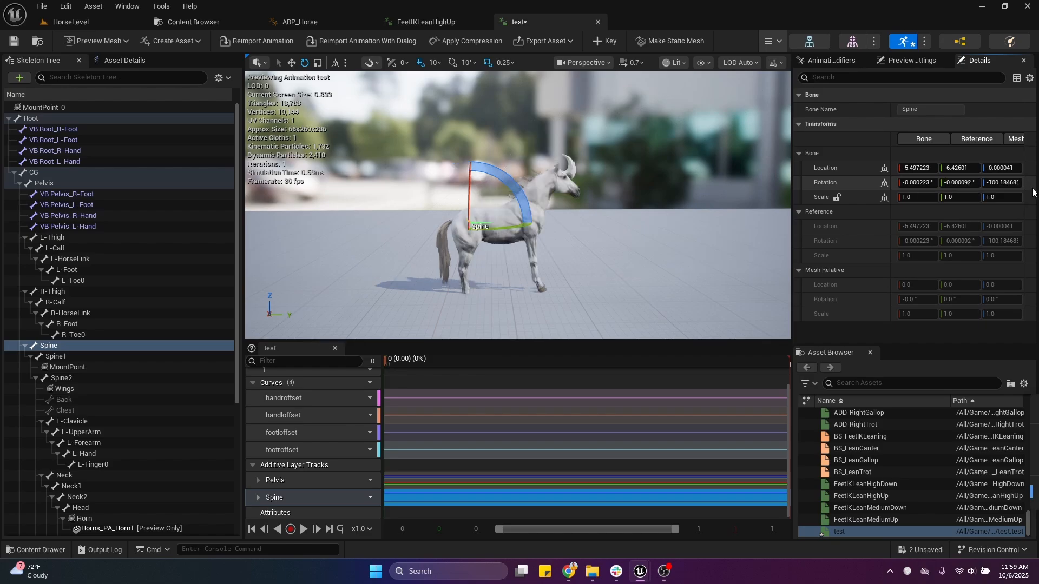
Re-enable the Spine additive track and close the test animation
click(361, 498)
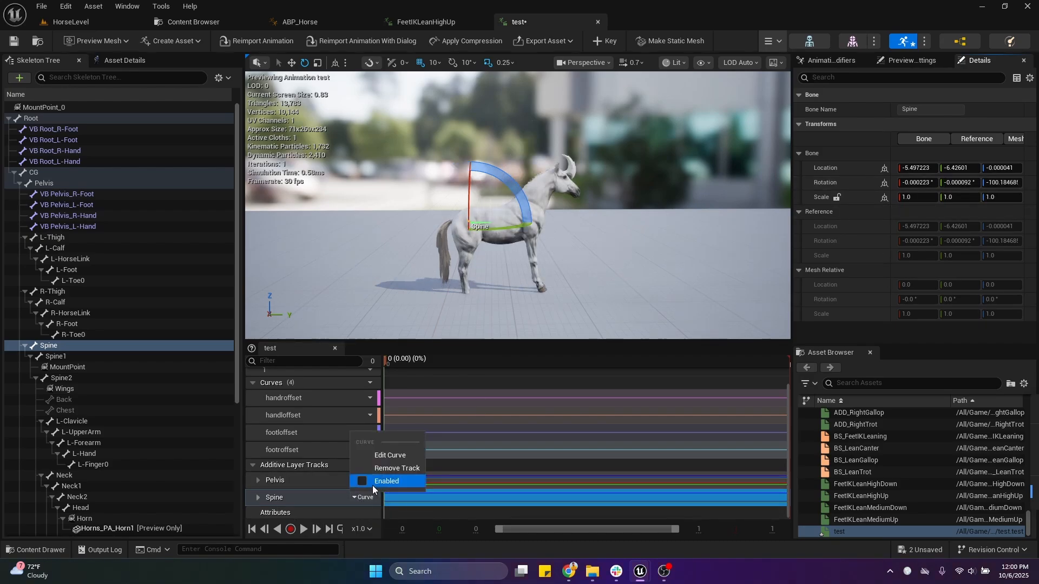
click(373, 482)
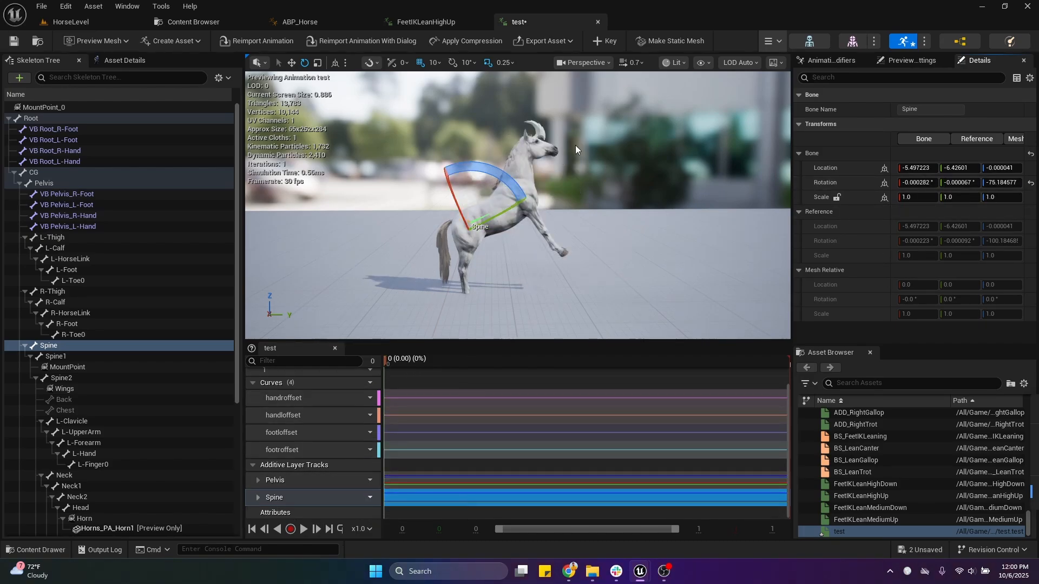
click(597, 22)
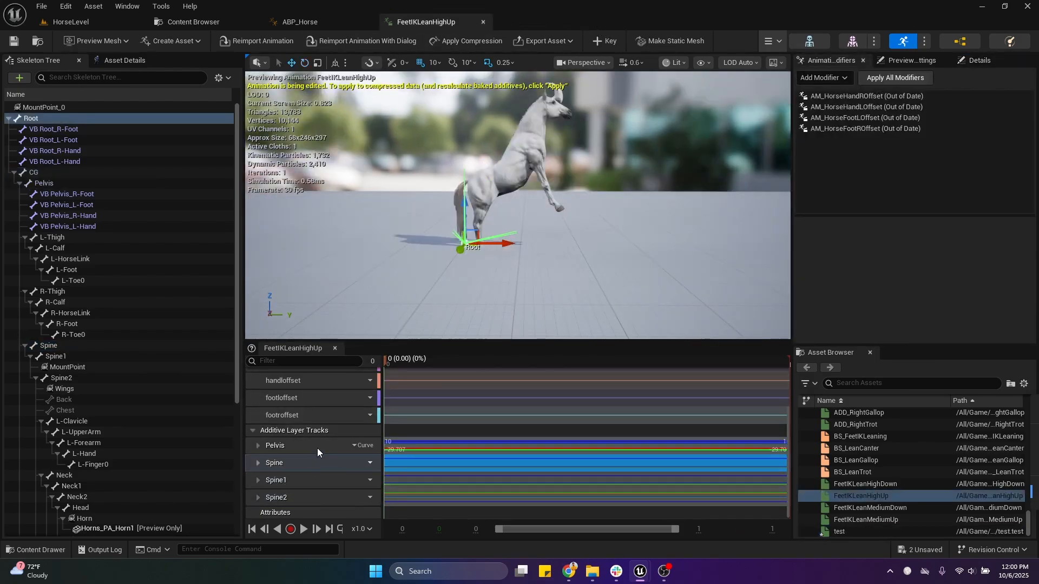
Look through the Pelvis, Spine, Spine1 and Spine2 additive layer tracks of FeetIKLeanHighUp
click(290, 448)
click(292, 469)
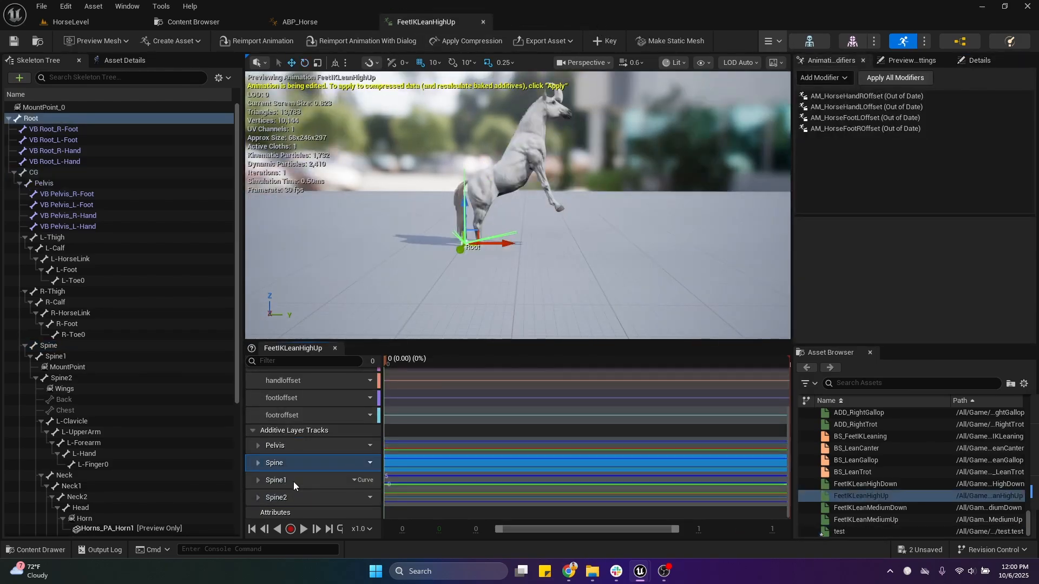
click(293, 481)
click(293, 503)
Disable the Spine2, Spine, Pelvis and Spine1 additive layer tracks in FeetIKLeanHighUp
click(362, 498)
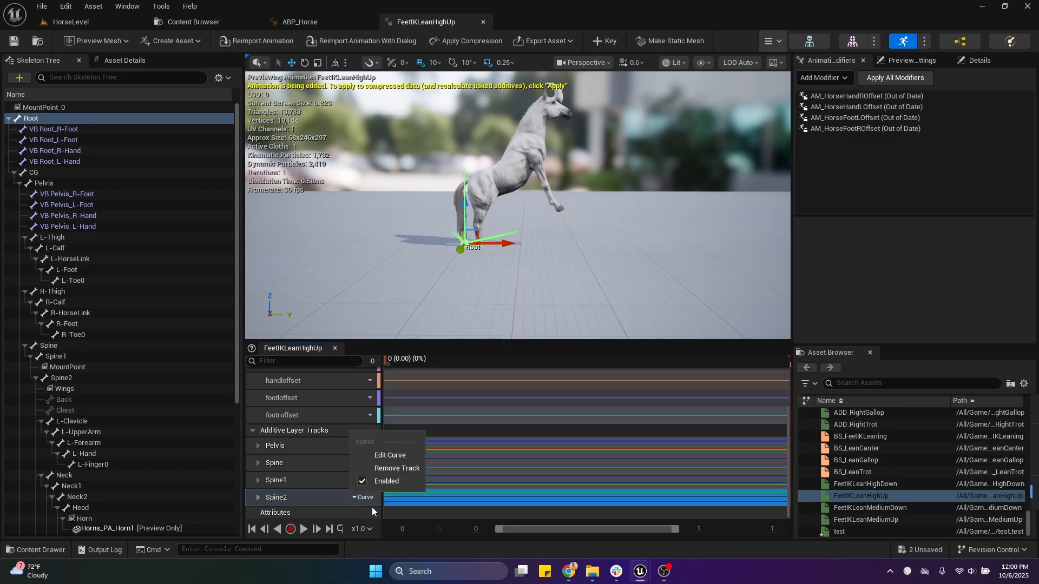
click(374, 484)
click(362, 463)
click(381, 517)
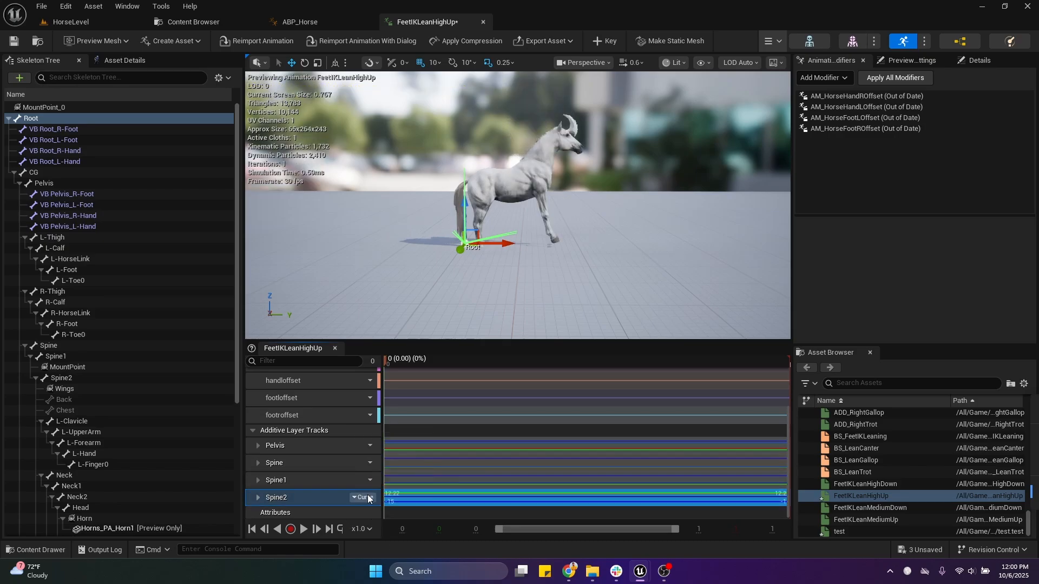
click(362, 445)
click(380, 505)
click(364, 464)
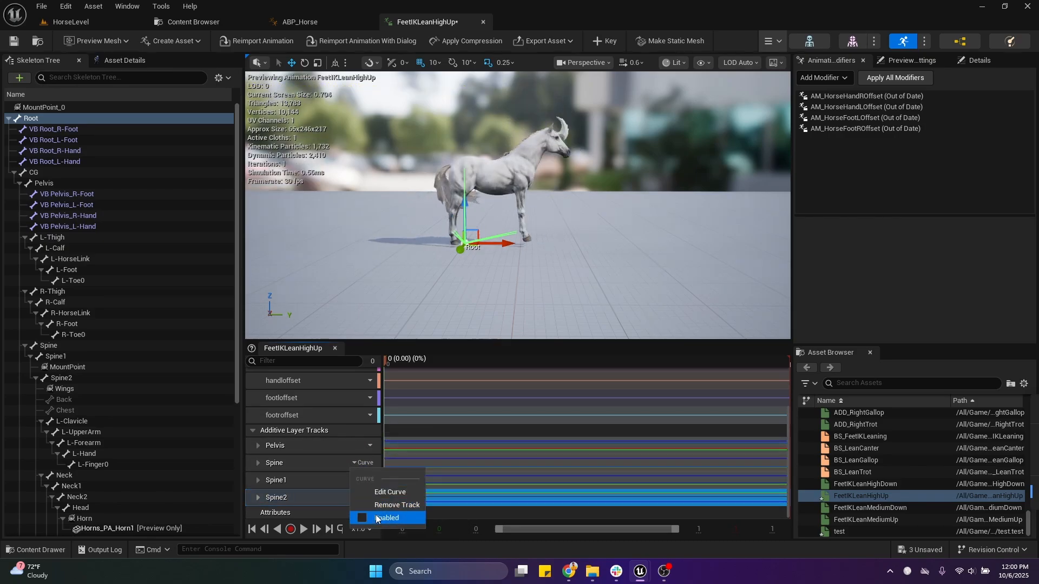
click(350, 461)
click(354, 464)
click(379, 517)
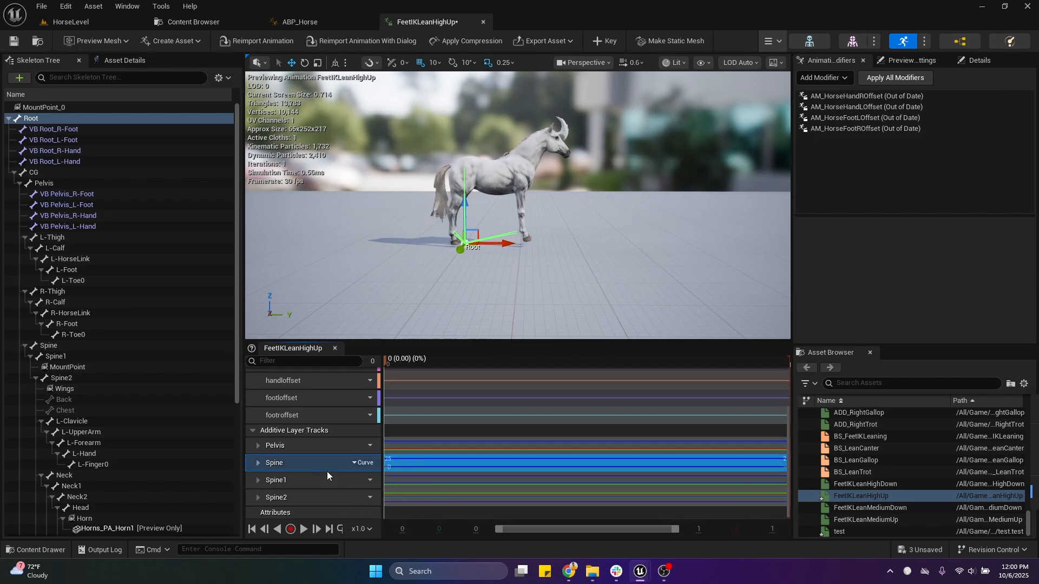
click(366, 481)
click(375, 535)
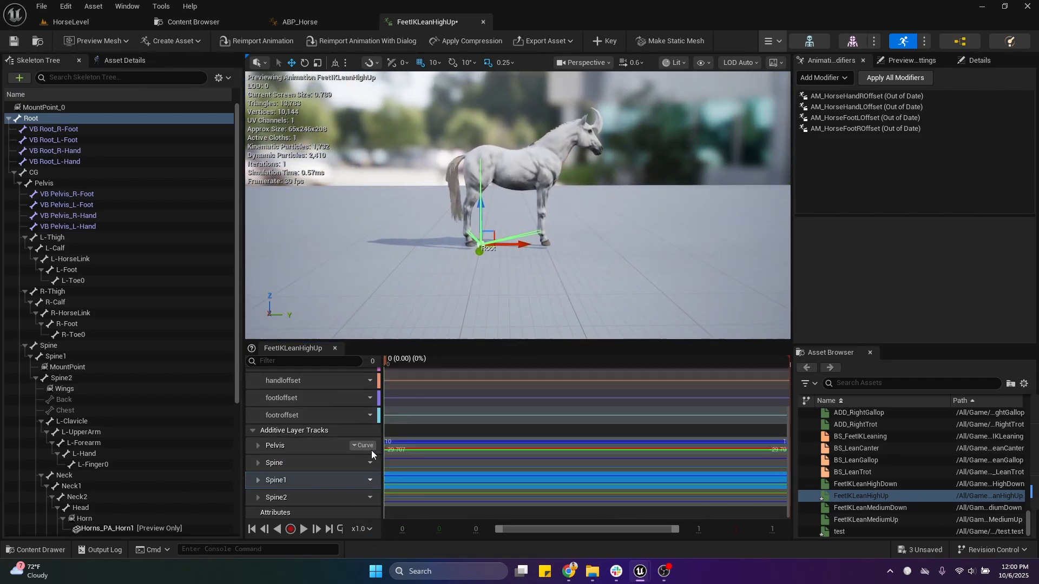
Re-enable the Pelvis, Spine, Spine1 and Spine2 additive layer tracks of FeetIKLeanHighUp and save the animation
click(368, 445)
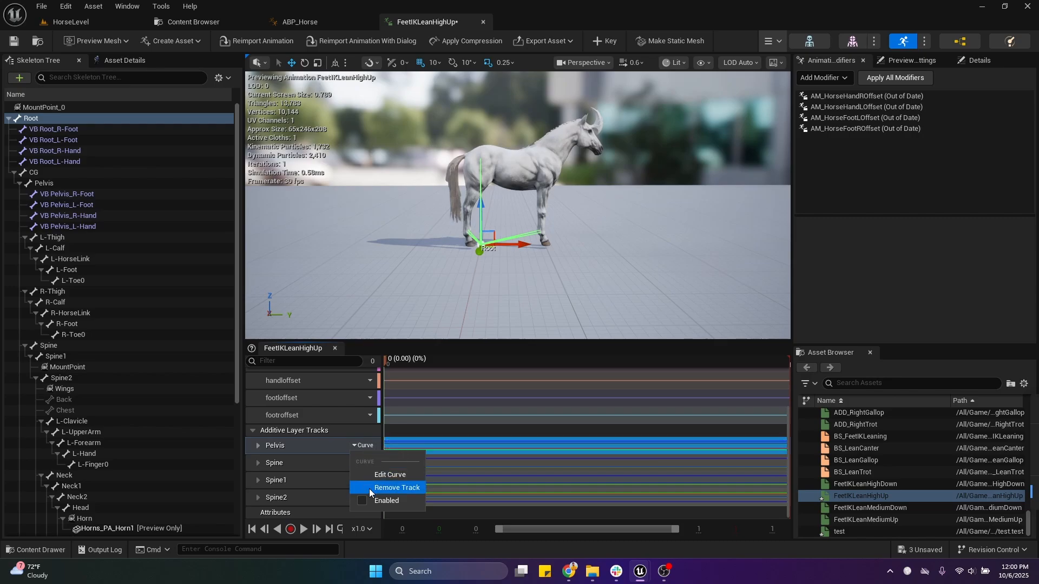
click(376, 501)
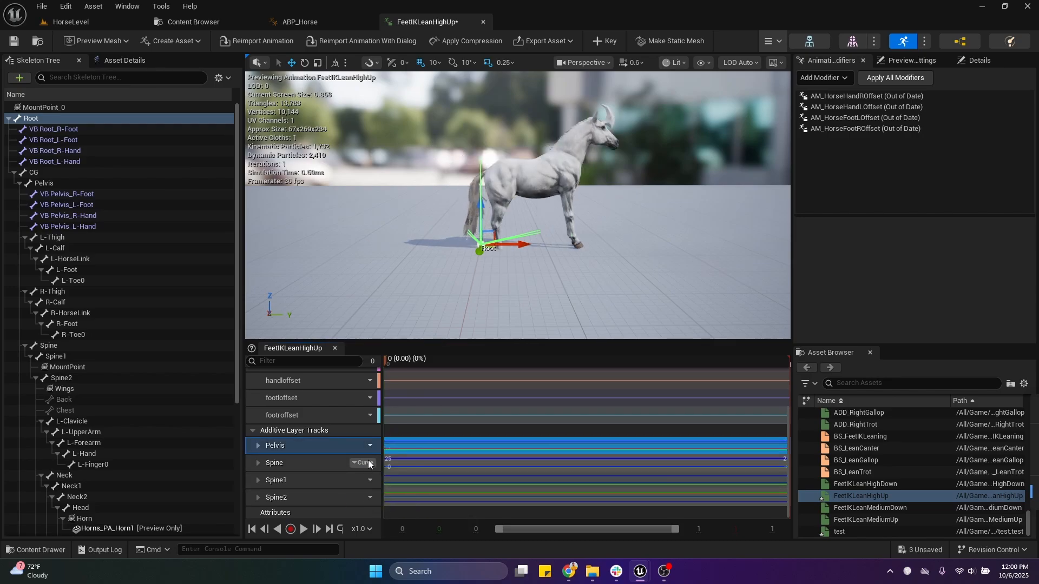
click(366, 464)
click(386, 519)
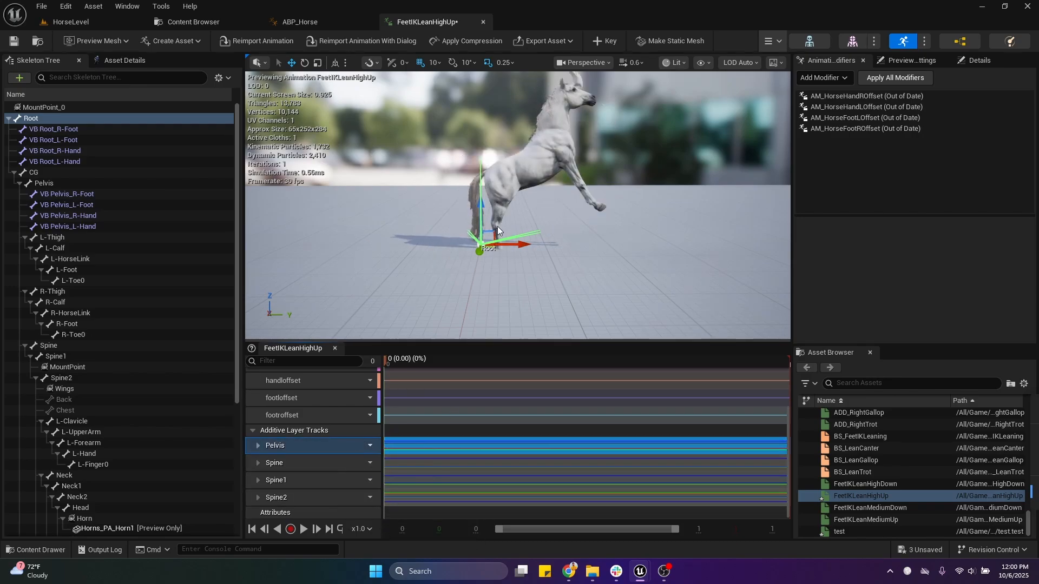
click(362, 481)
click(385, 535)
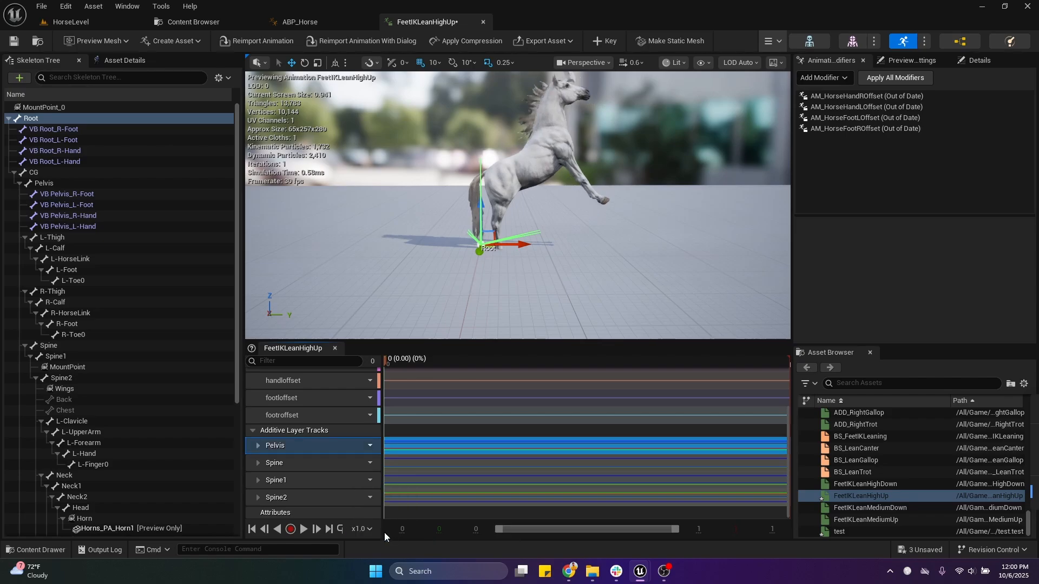
click(367, 501)
click(366, 498)
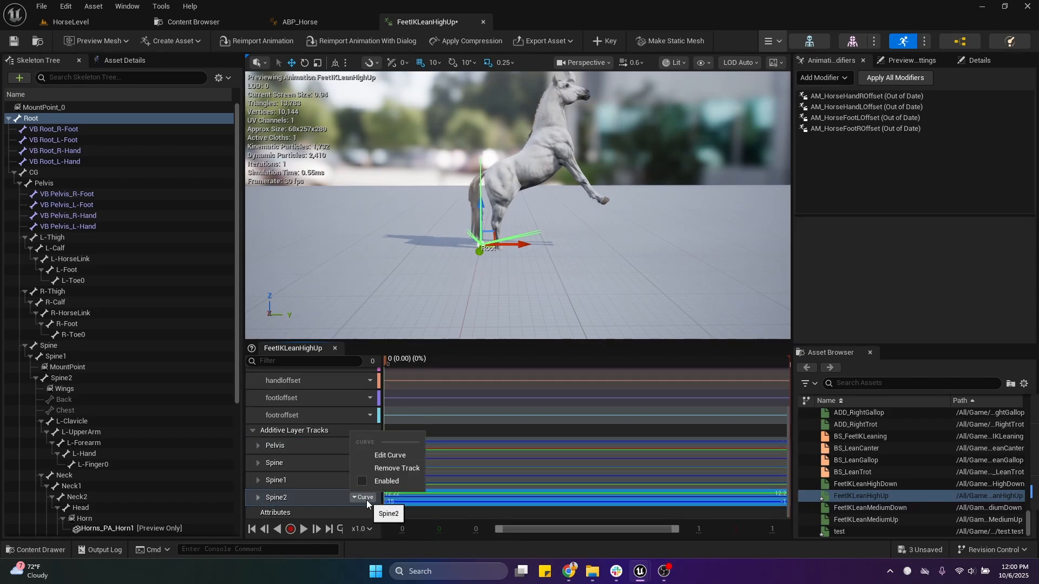
click(379, 481)
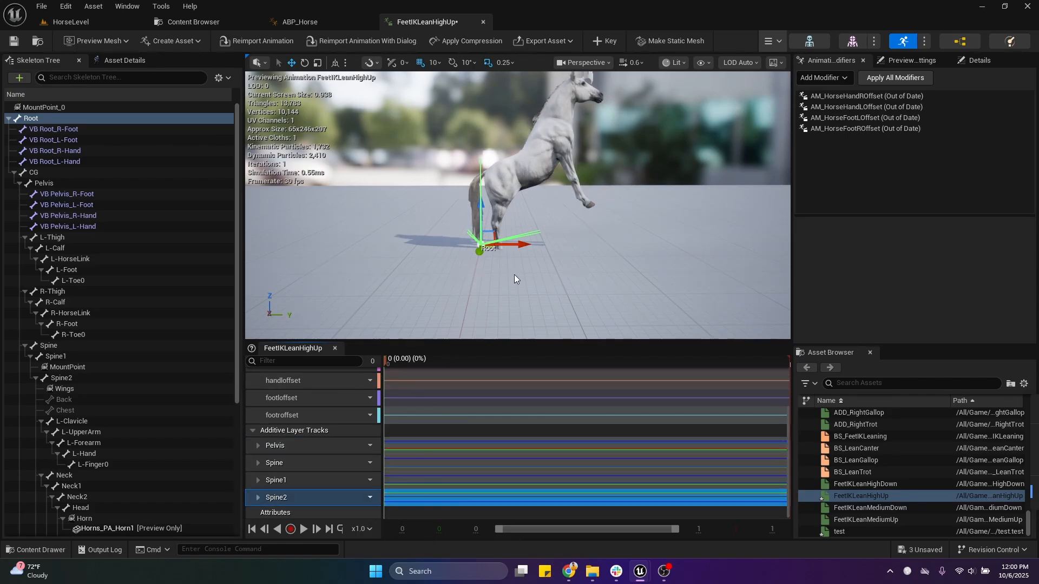
mouse_move(516, 280)
right_down()
mouse_move(523, 250)
mouse_move(520, 263)
right_up()
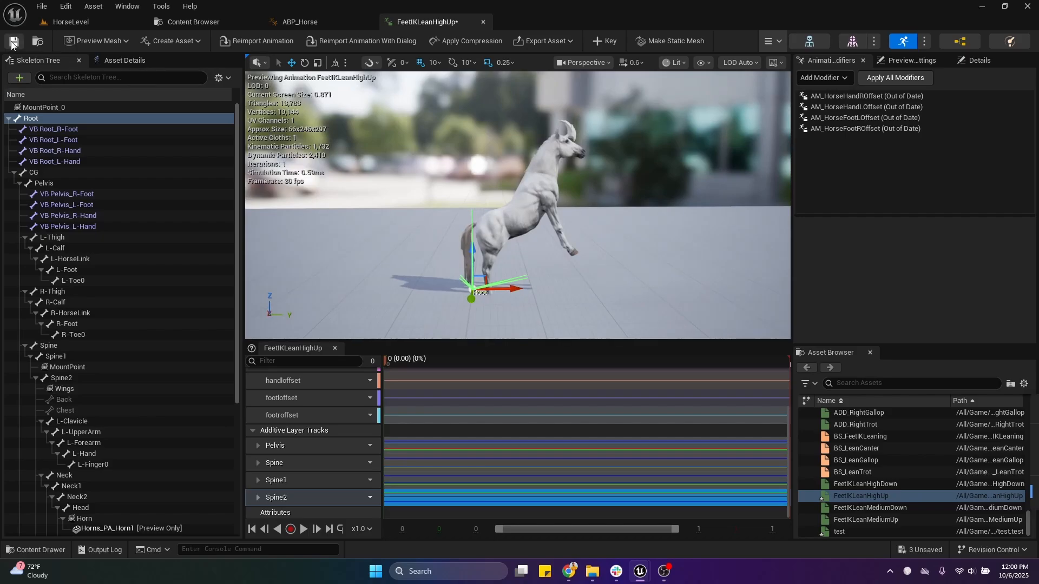
Open FeetIKLeanHighDown from the HorseLeans folder to examine its downward leaning pose, and close it
click(206, 18)
click(852, 178)
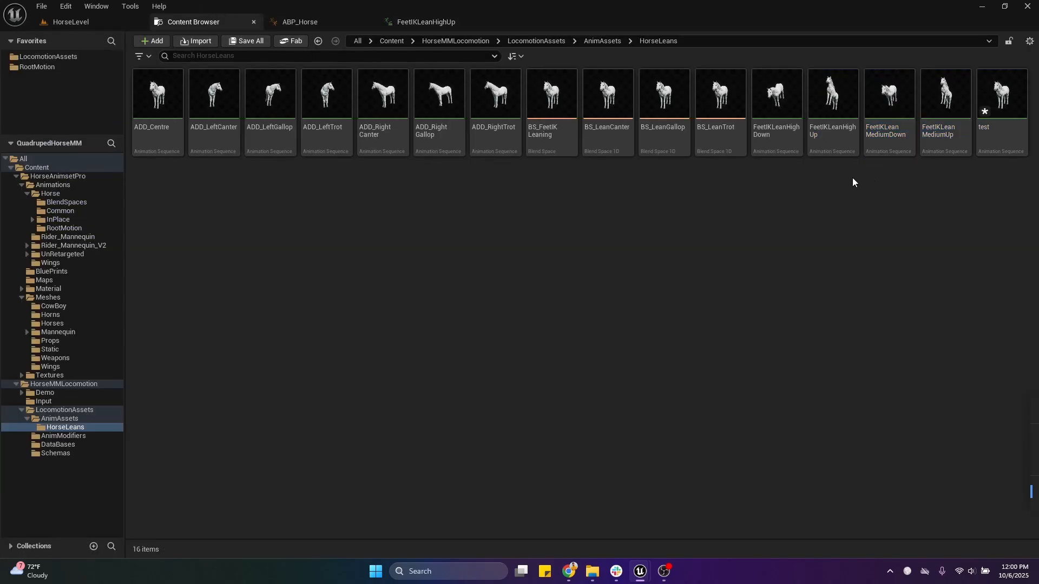
double_click(770, 144)
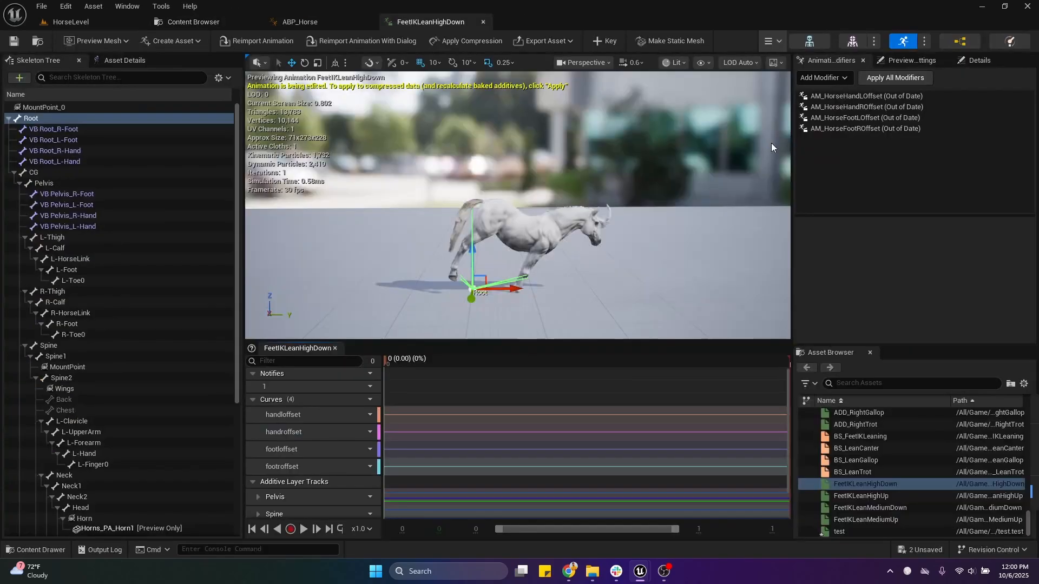
click(483, 24)
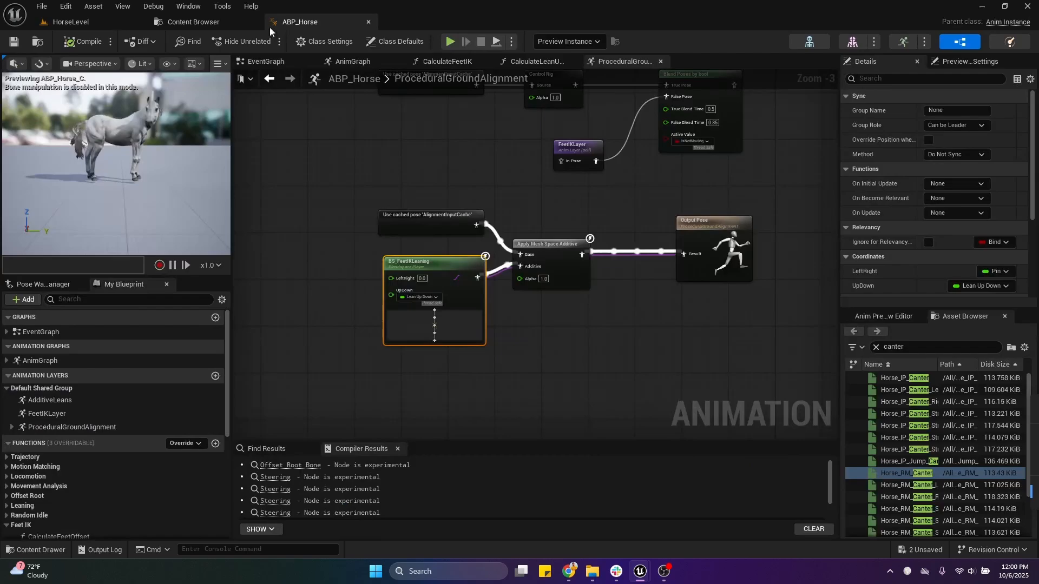
click(190, 22)
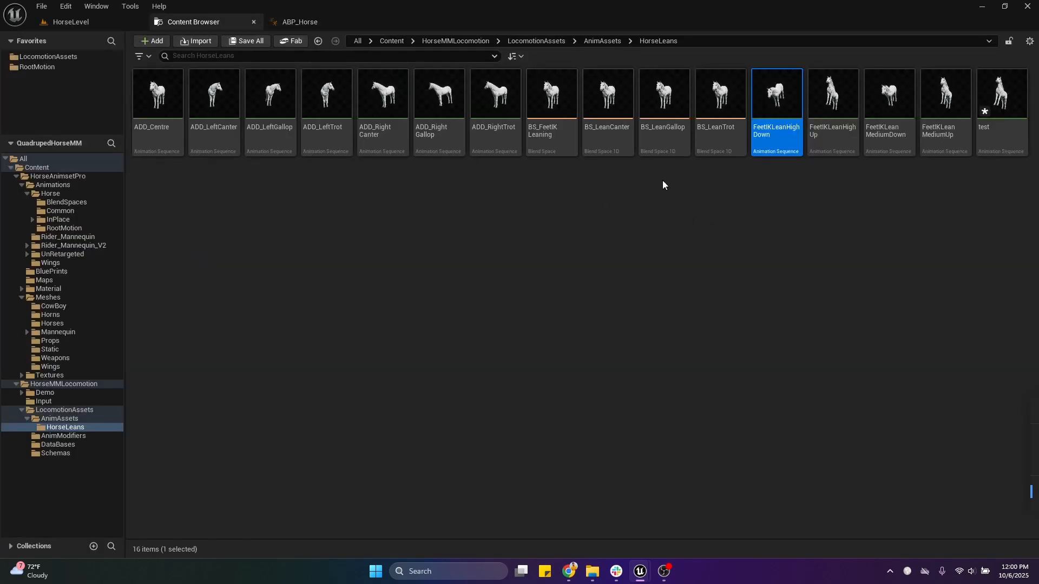
Open the BS_FeetIKLeaning blend space from ABP_Horse and preview the lean along its UpDown axis
click(299, 23)
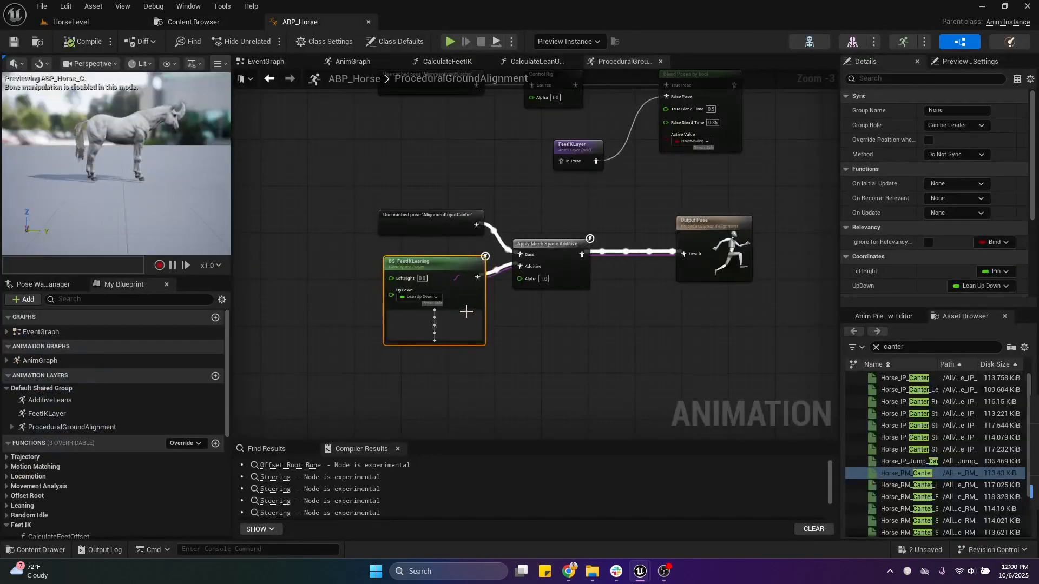
double_click(458, 277)
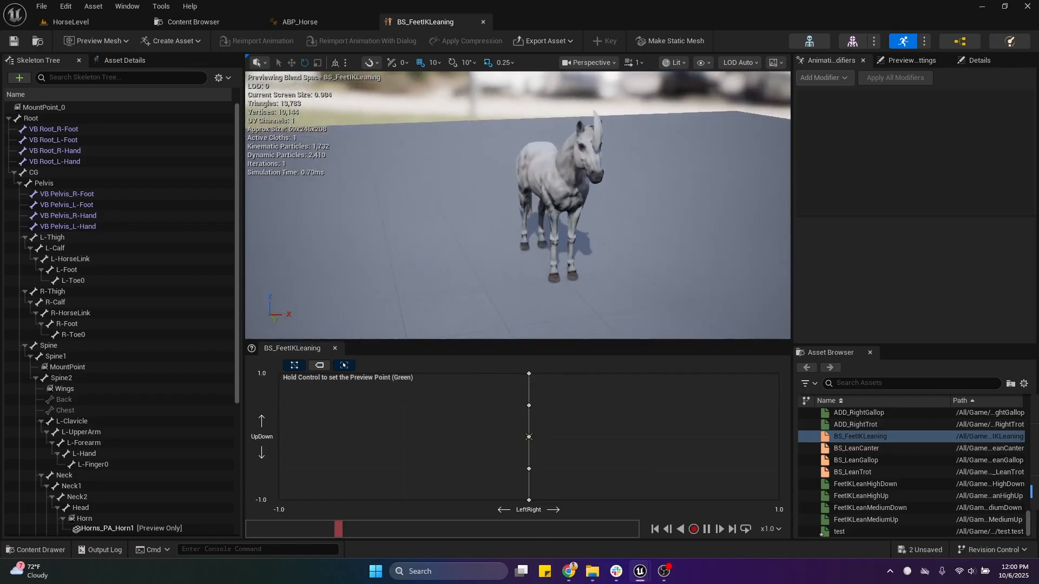
mouse_move(520, 217)
right_down()
mouse_move(501, 213)
mouse_move(522, 271)
mouse_move(520, 216)
right_up()
scroll(519, 217, down, 1)
key(ctrl)
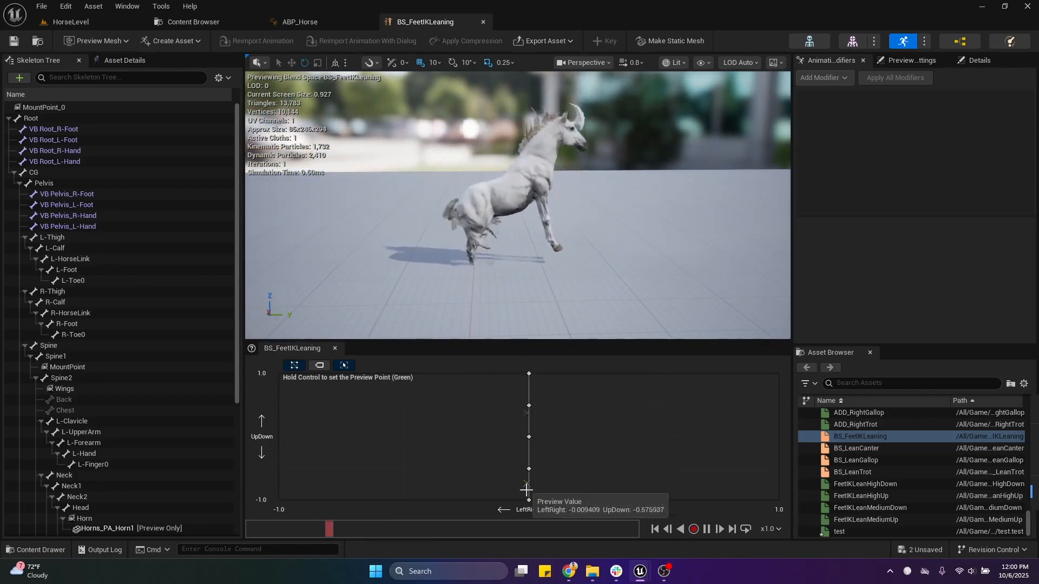
Simulate HorseLevel and rotate the Cube6 platform beneath the standing horse to examine its ground alignment, ending with the simulation stopped
click(69, 21)
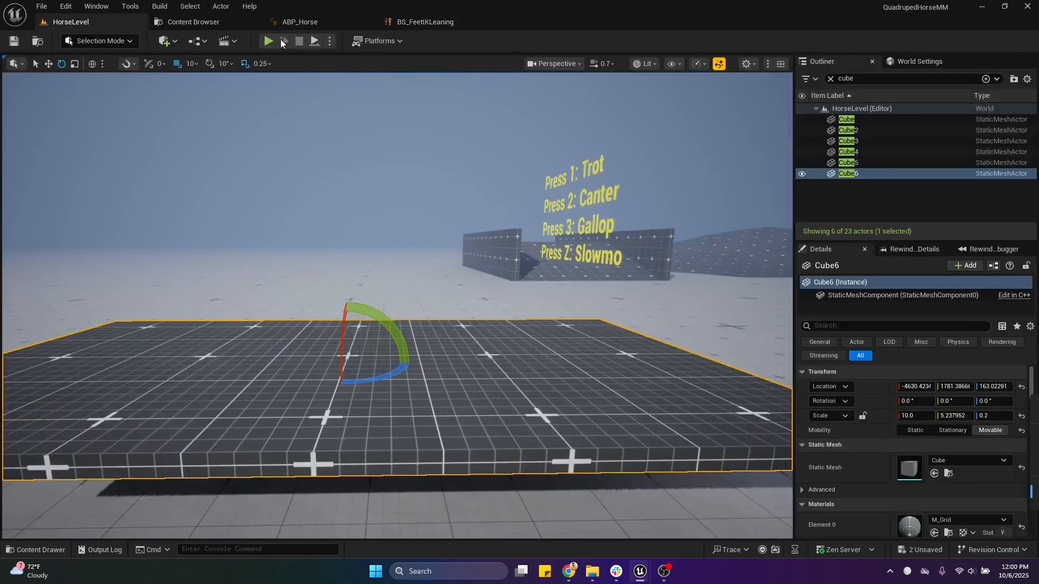
key(alt+p)
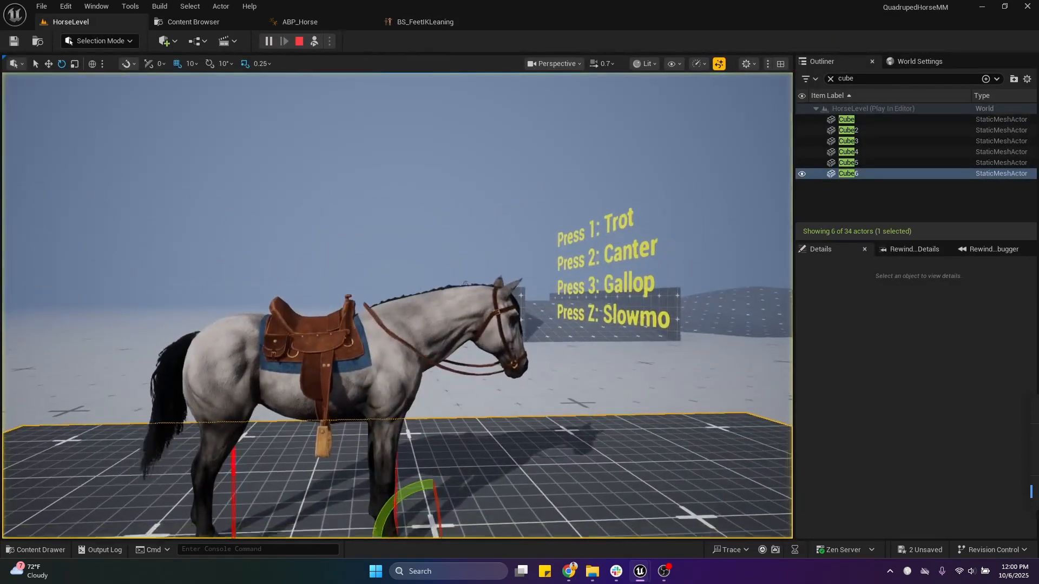
drag(385, 312, 369, 333)
click(299, 41)
Add the Horse_RM_Canter sequence to ABP_Horse's AnimGraph and connect it to Local To Component in the Recentre mesh group
click(320, 23)
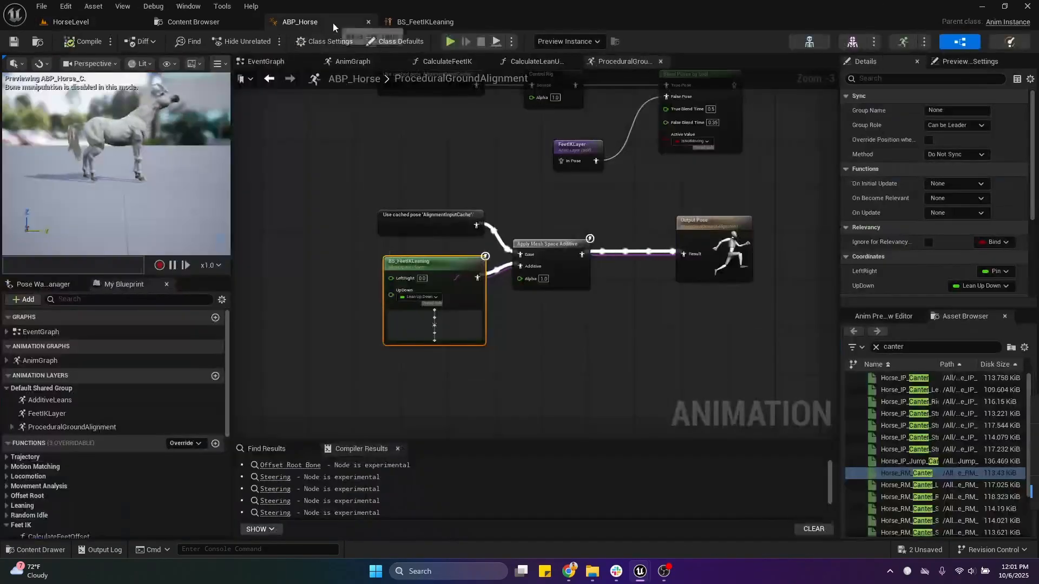
scroll(470, 176, down, 5)
click(365, 64)
scroll(493, 257, down, 4)
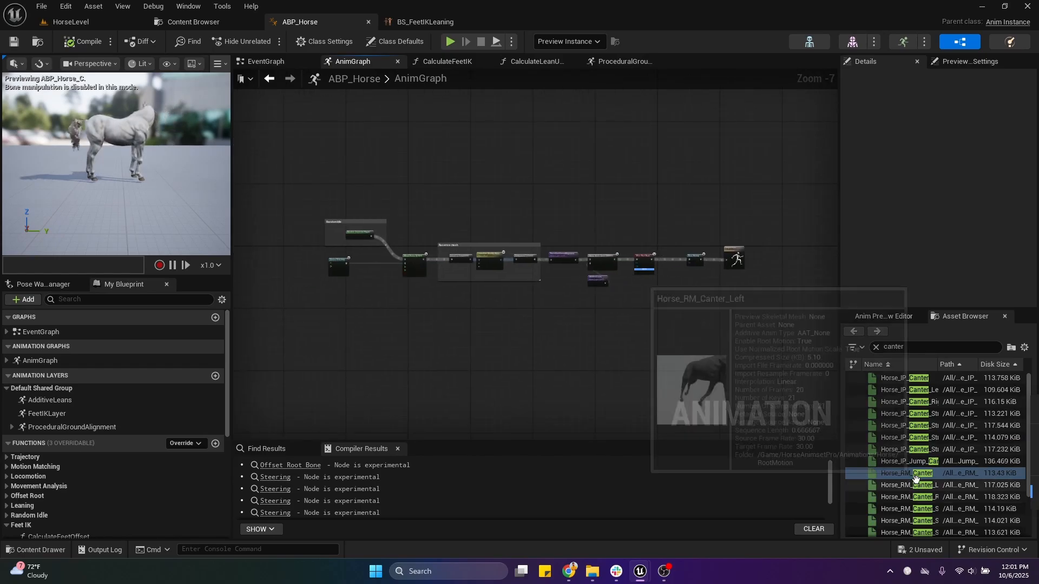
drag(922, 473, 521, 222)
scroll(428, 225, up, 4)
drag(413, 210, 489, 325)
drag(412, 188, 371, 242)
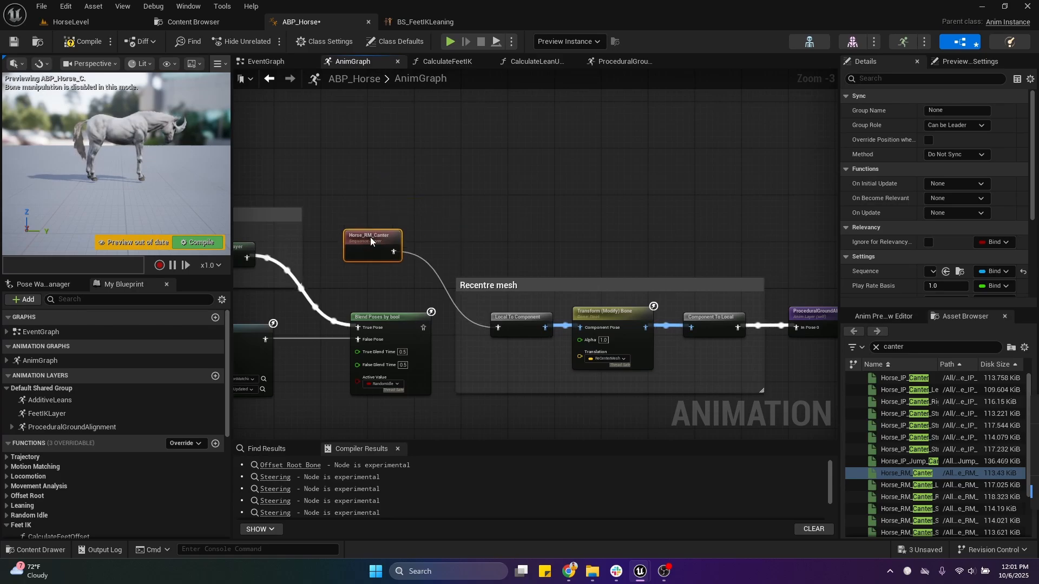
Simulate HorseLevel and tilt the Cube6 platform to an uphill slope of about 36° beneath the cantering horse
click(93, 20)
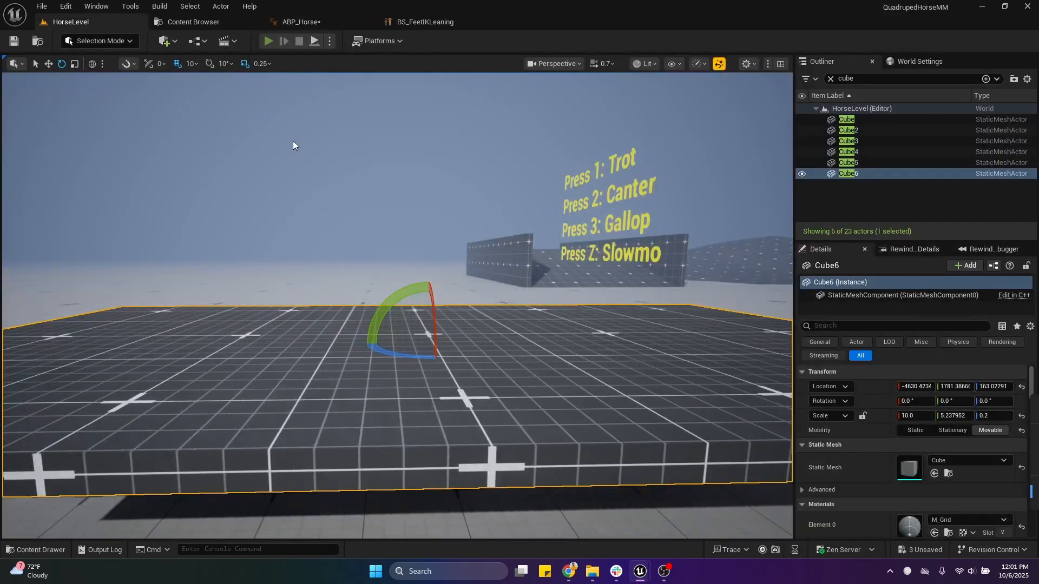
key(alt+p)
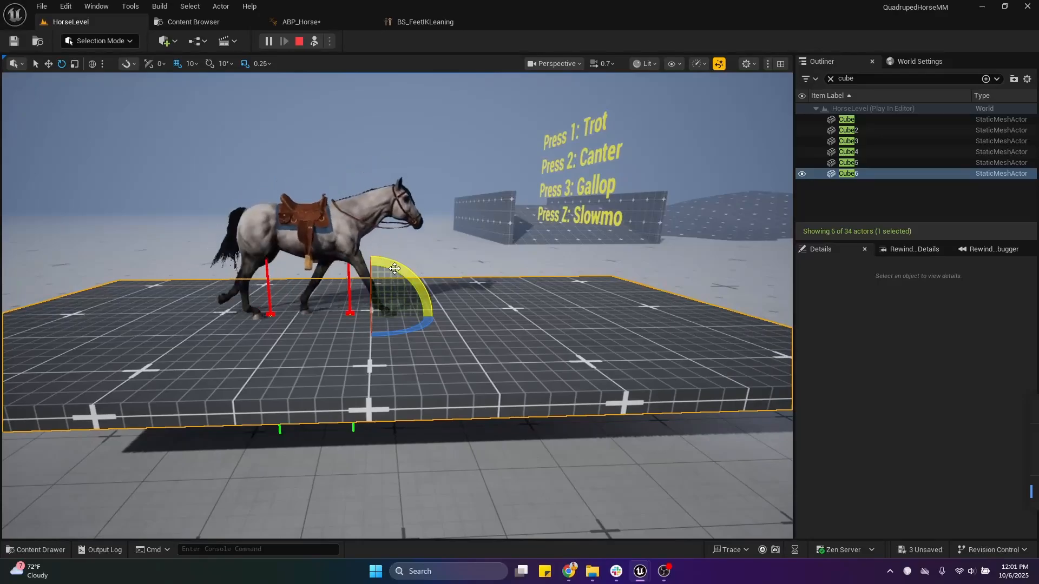
mouse_move(394, 268)
mouse_down()
mouse_move(427, 319)
mouse_move(399, 265)
mouse_up()
click(436, 142)
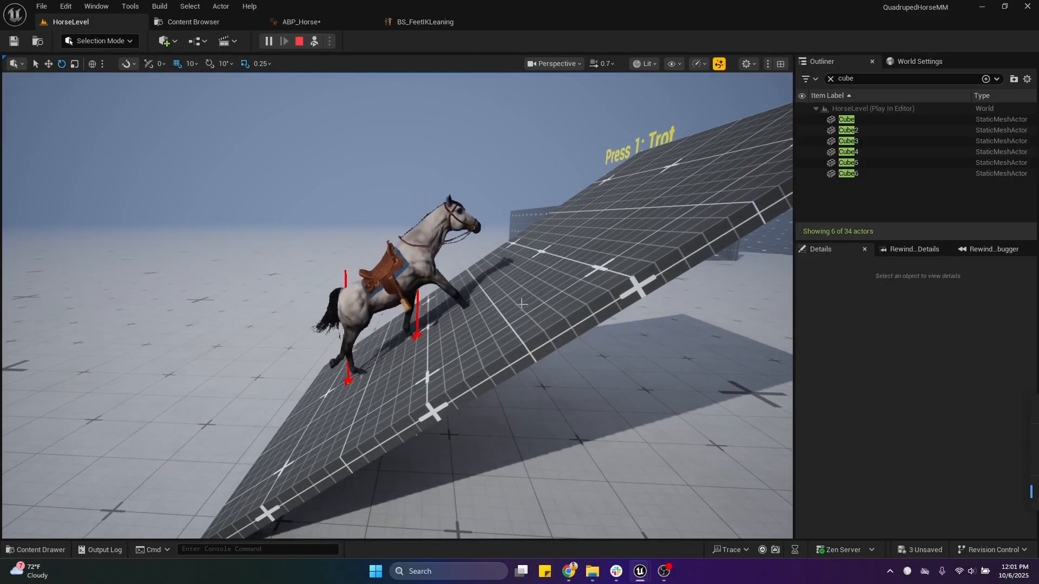
Reselect Cube6 and rotate it through uphill and downhill slopes, down to about -15°, to examine the canter's alignment
click(874, 175)
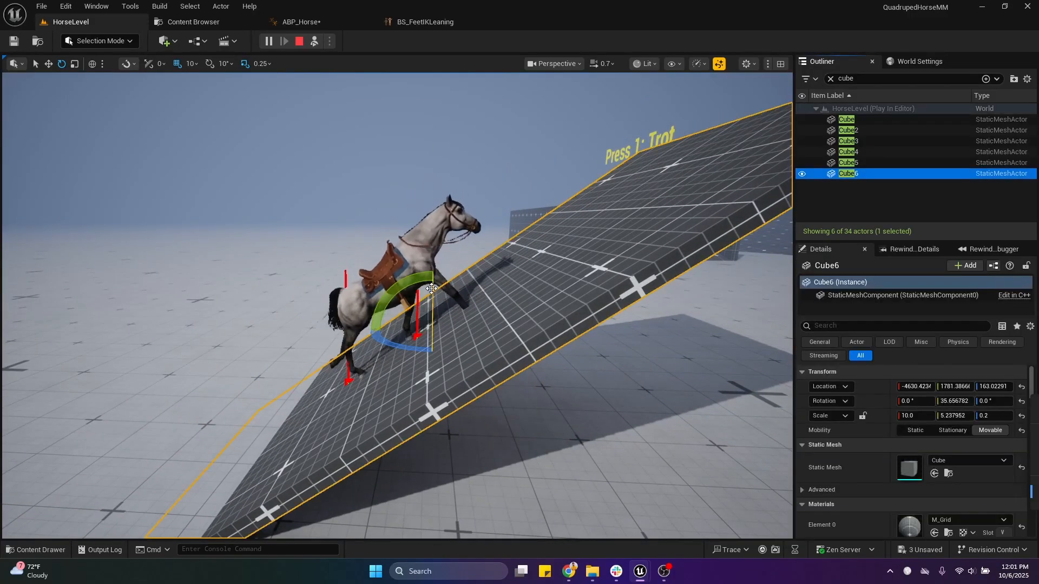
right_drag(393, 270, 372, 263)
drag(380, 254, 439, 393)
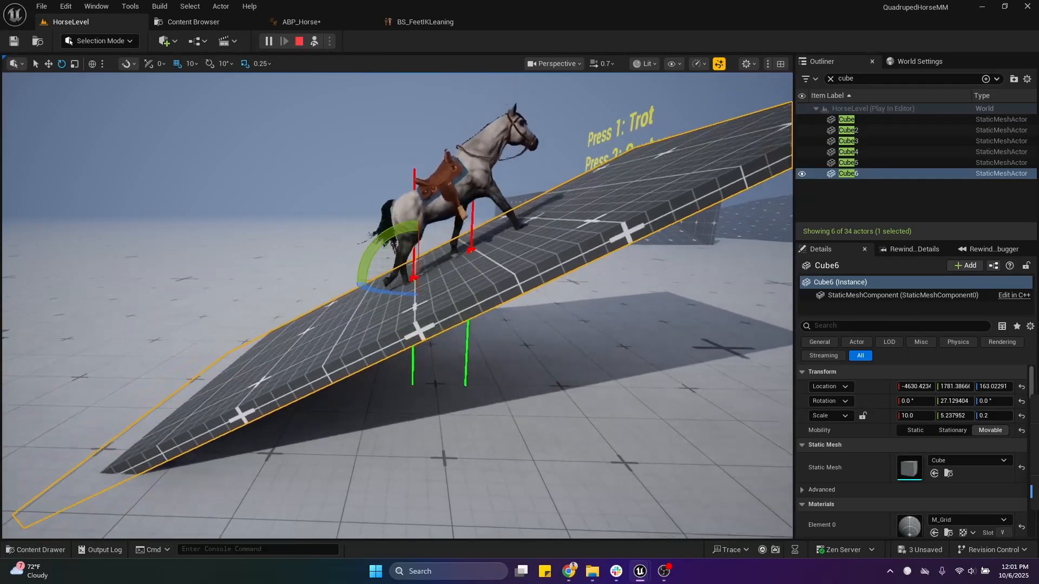
right_drag(440, 393, 458, 390)
drag(414, 316, 418, 349)
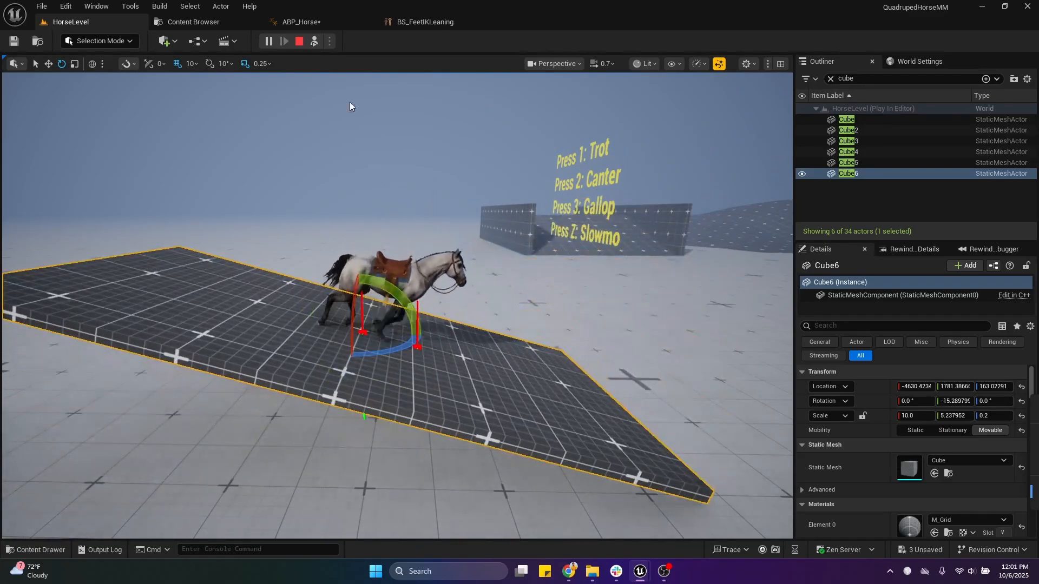
Stop the simulation and reconnect the Blend Poses by bool output to Local To Component in ABP_Horse's AnimGraph
click(299, 42)
click(316, 25)
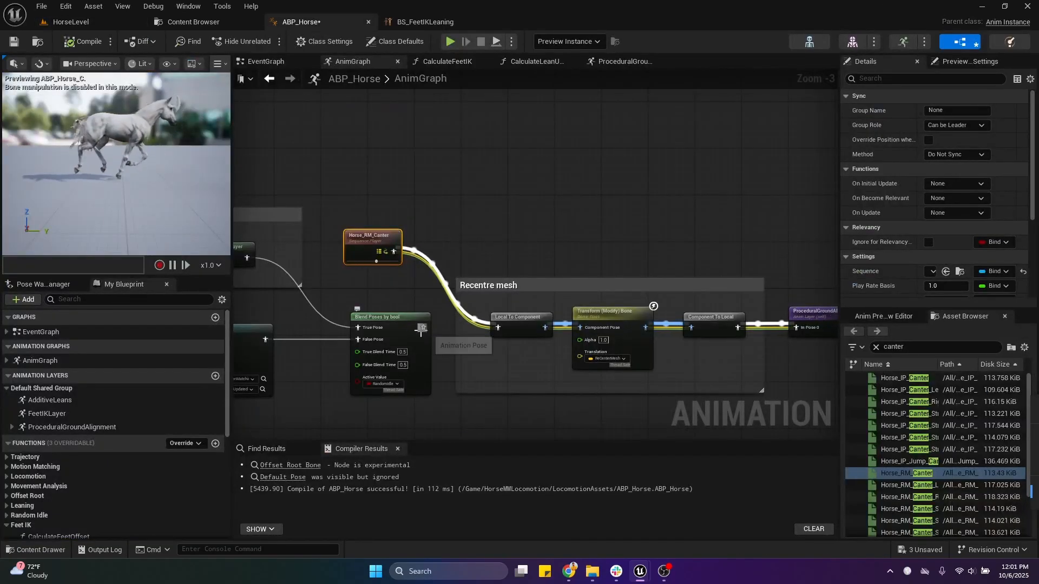
Start playing HorseLevel from a spot on the floor beside the hilly terrain
click(106, 26)
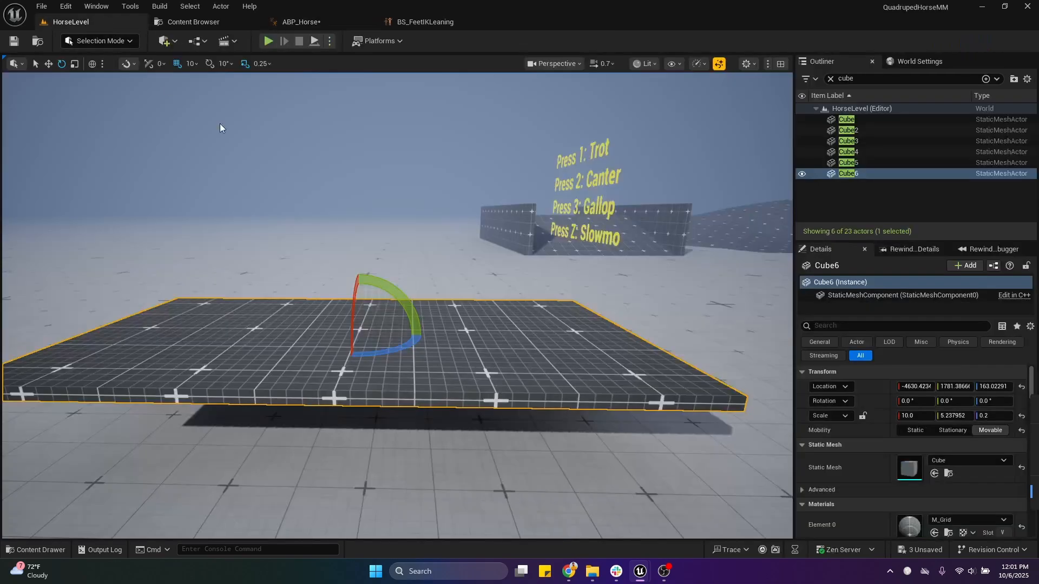
right_drag(373, 322, 417, 367)
right_click(374, 323)
click(423, 546)
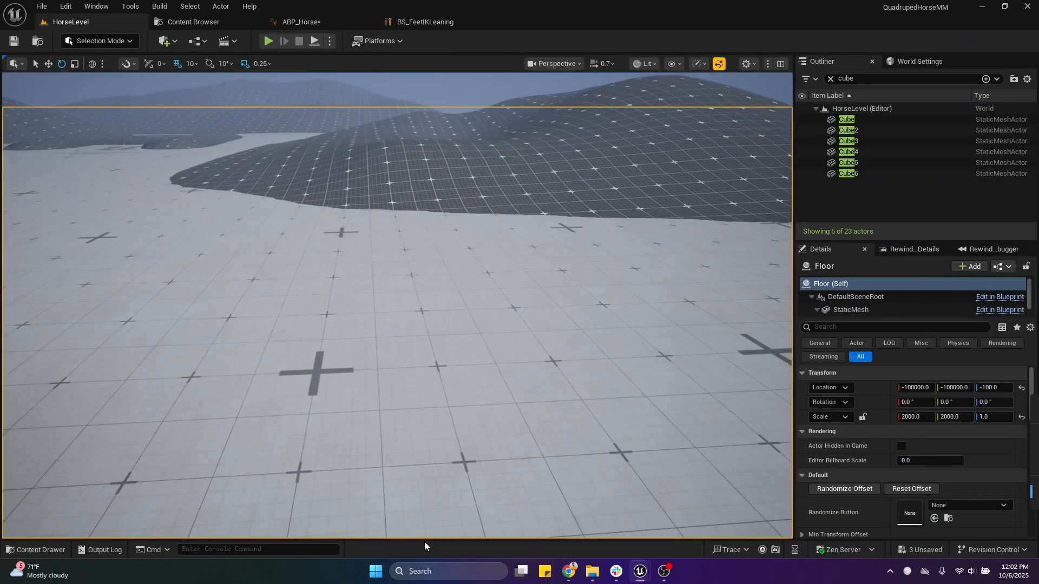
Ride the horse forward and turn it across the hilly terrain to examine its leaning and ground alignment while moving
key(w)
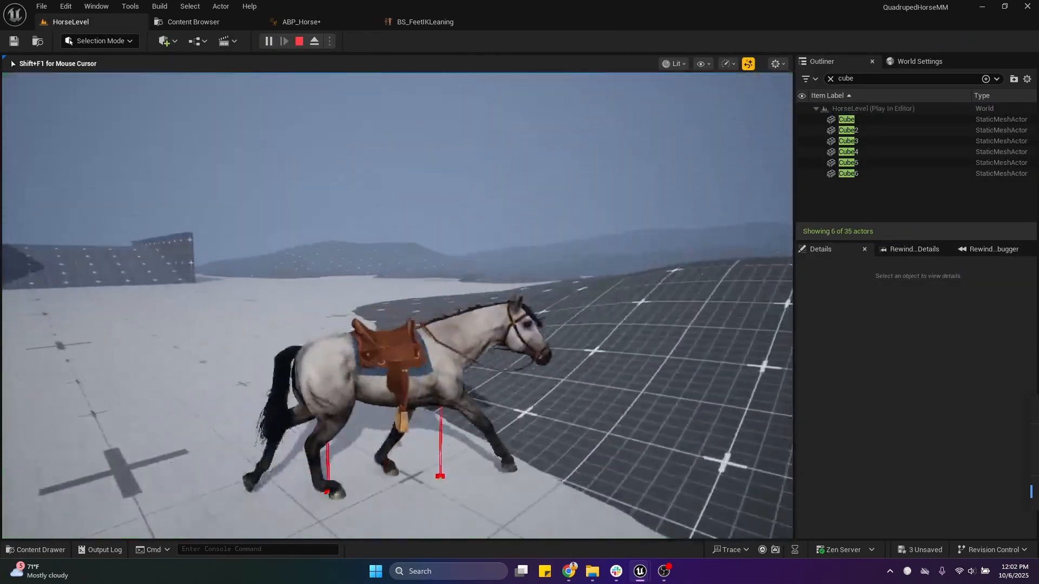
key(d)
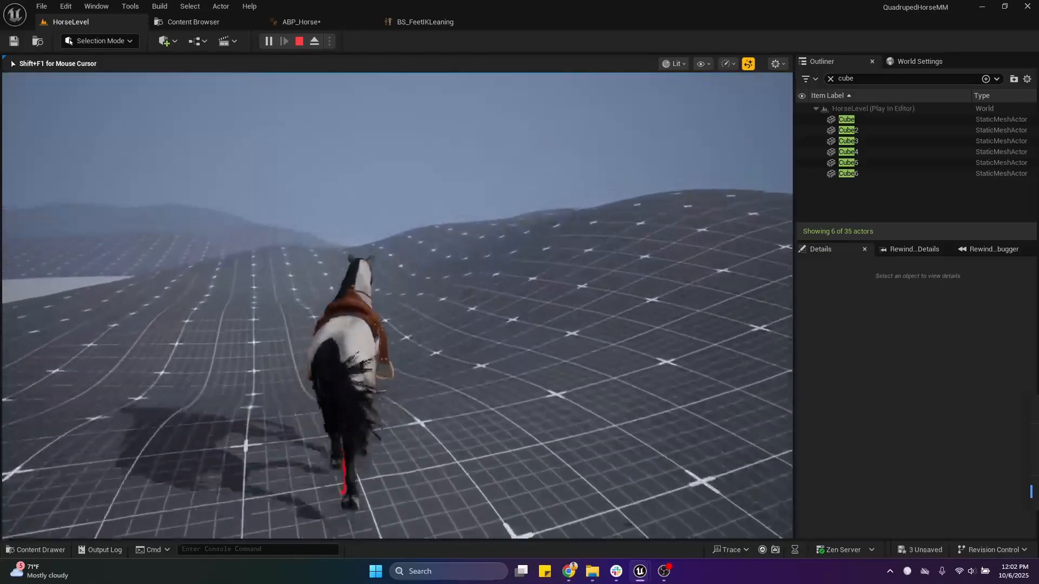
key(d)
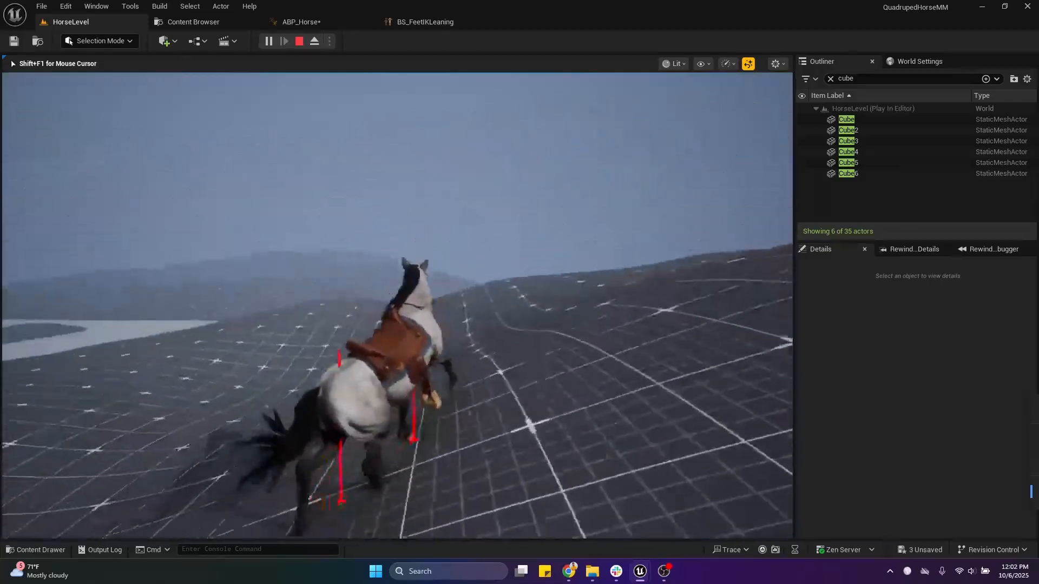
key(w)
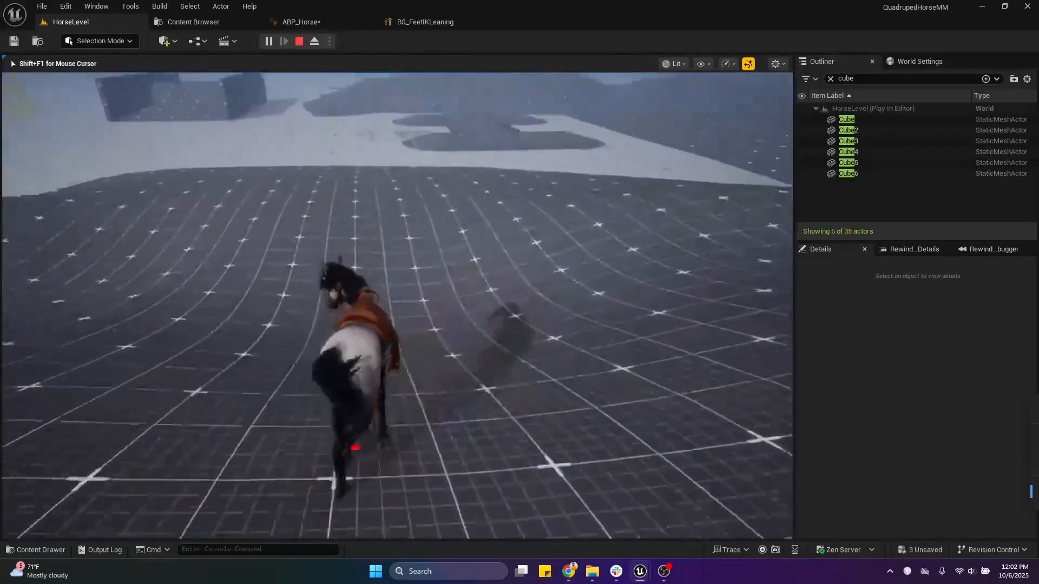
key(w)
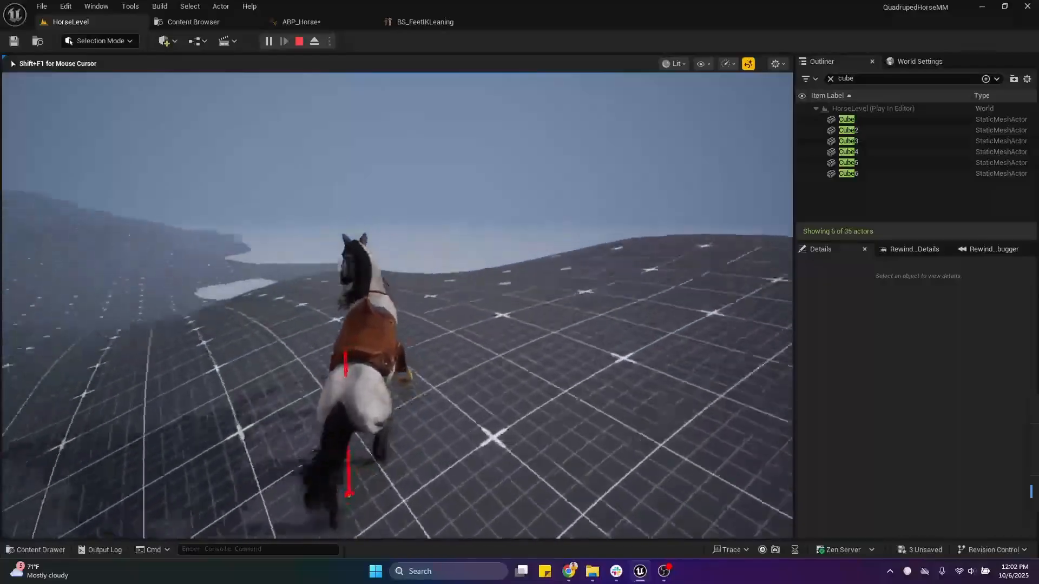
key(d)
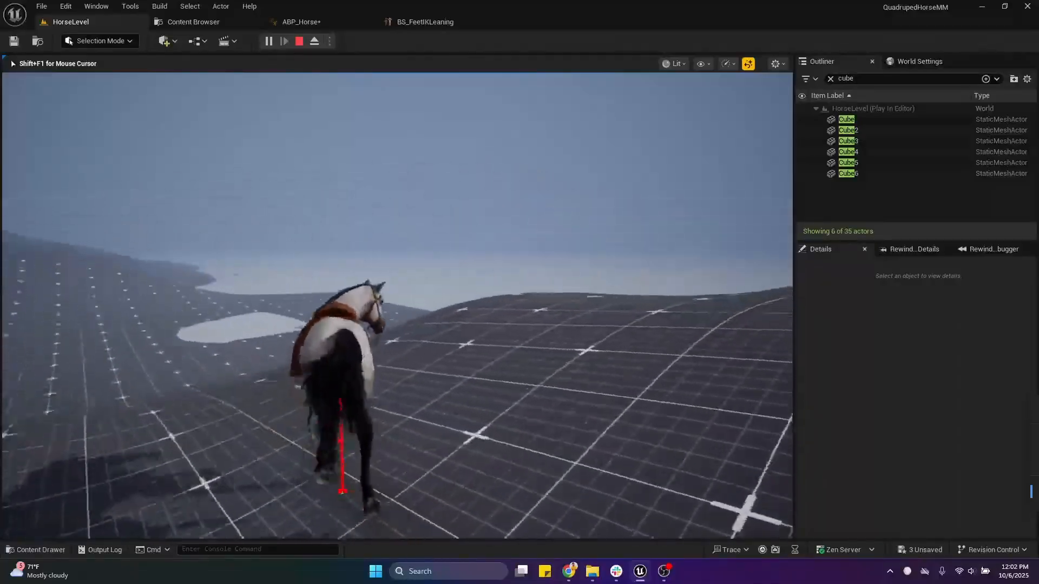
key(w)
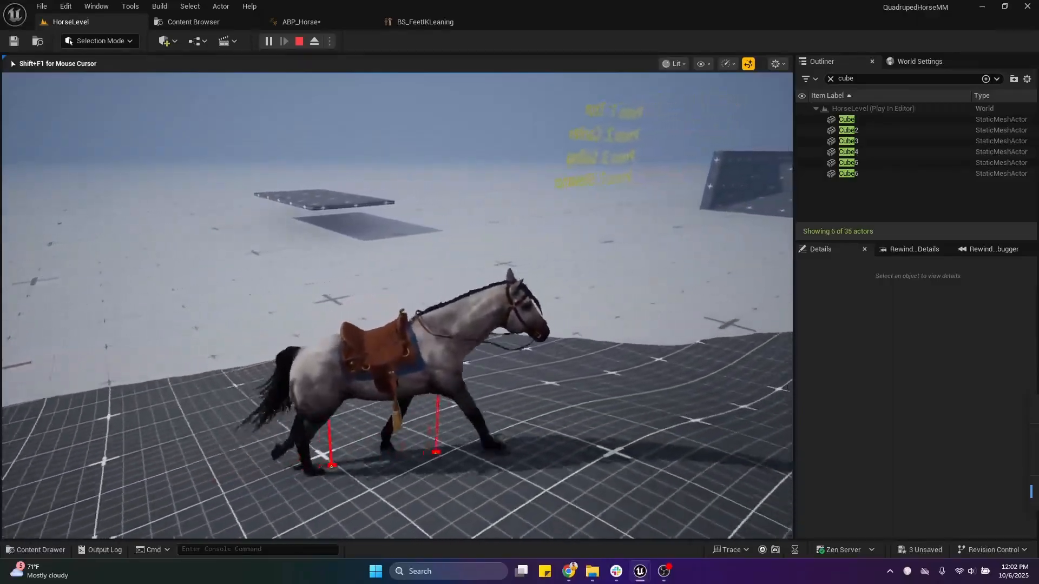
key(w)
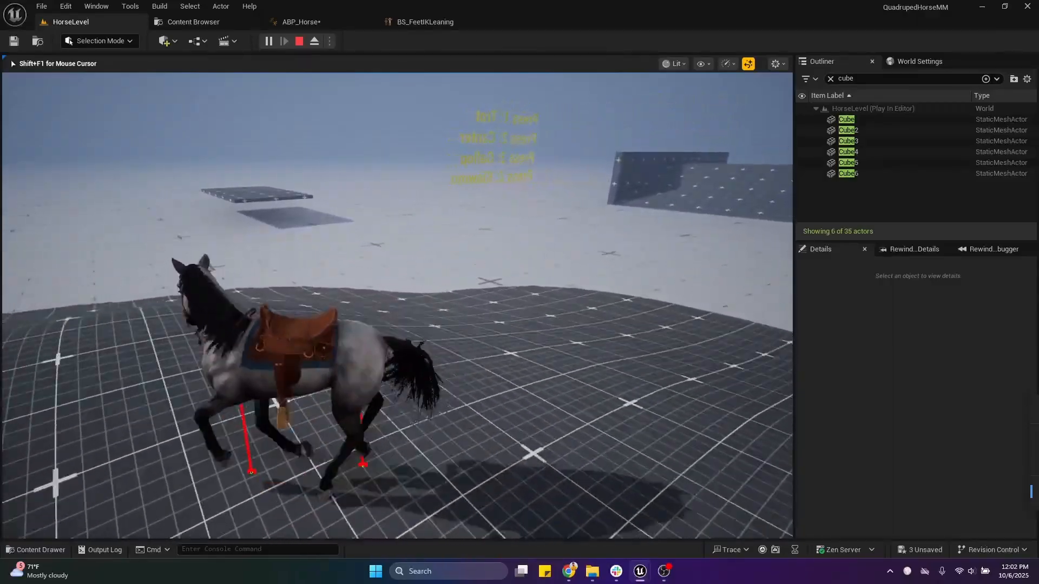
key(d)
key(d)
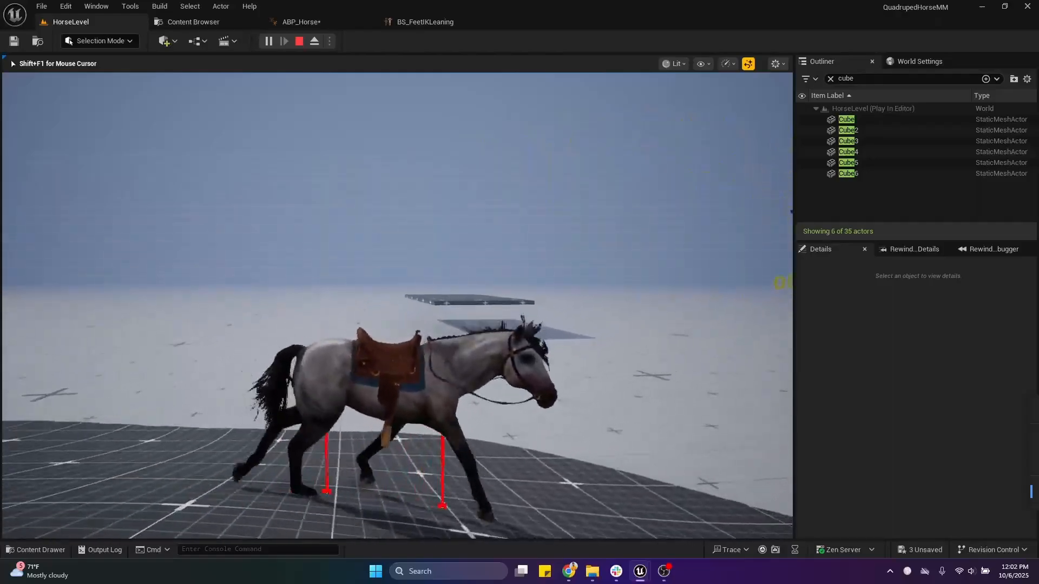
key(d)
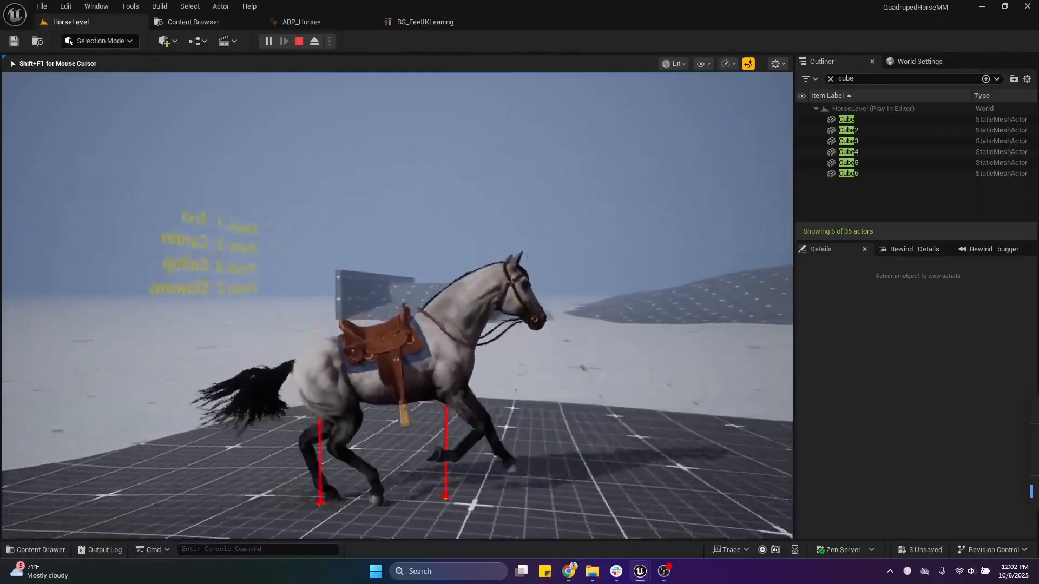